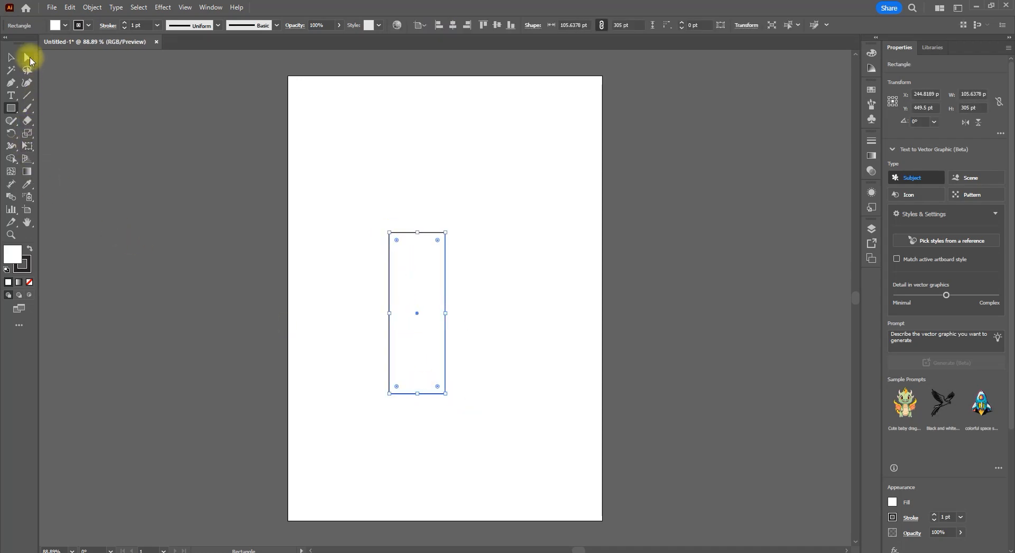
Duplicate the tall rectangle upward and shorten the copy to a 25 pt high block resting on the original's upper edge.
left_click(11, 58)
left_click(227, 152)
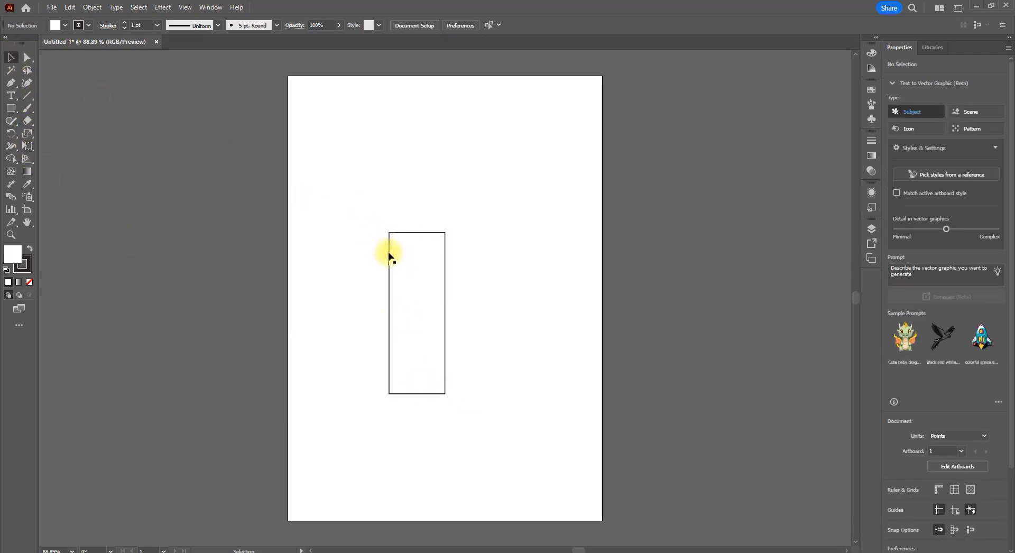
left_click(414, 303)
left_click_drag(414, 303, 419, 288)
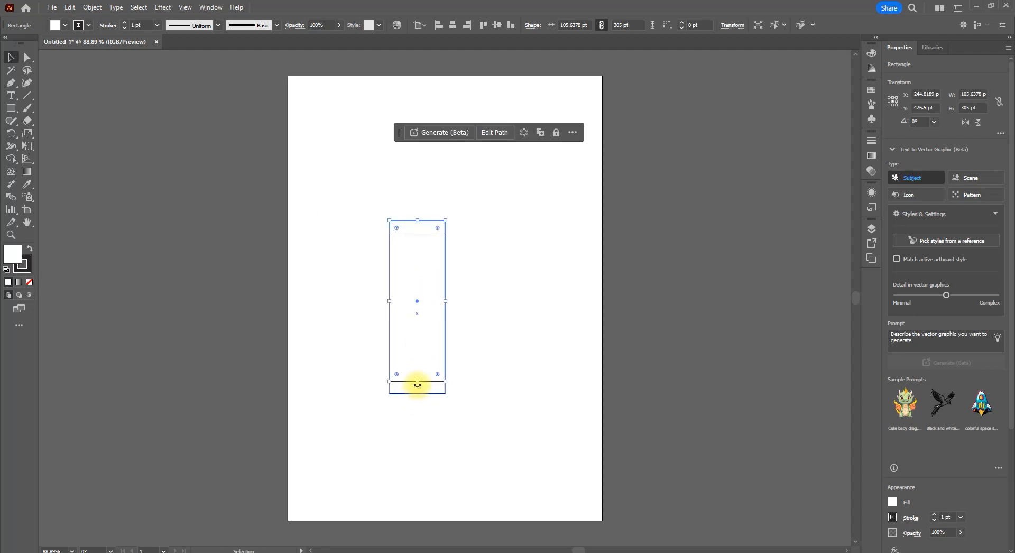
left_click_drag(417, 381, 437, 250)
left_click(464, 228)
scroll(413, 219, "up", 4)
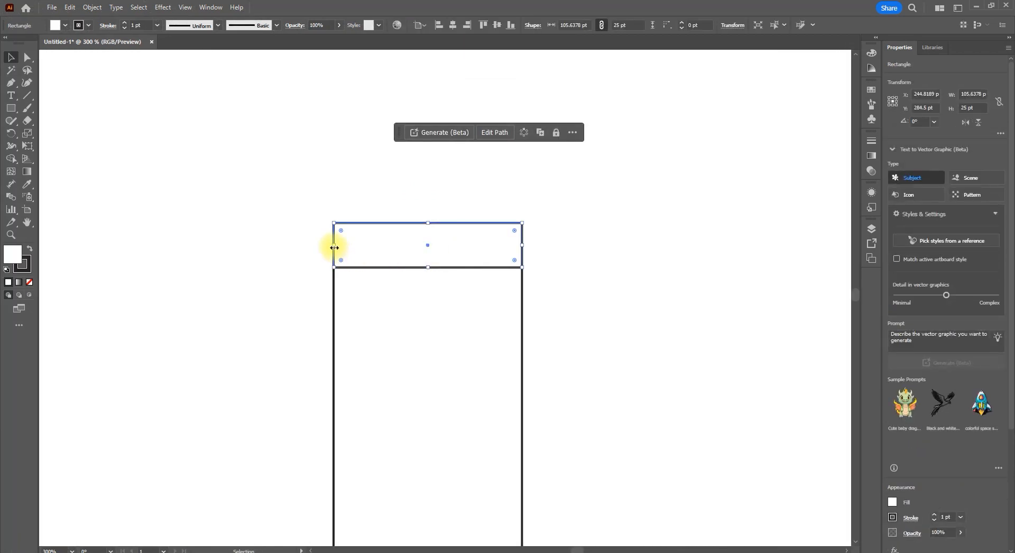
Narrow the 25 pt high block from its left side and stack a copy about 23 pt wide on it, flush right.
left_click_drag(334, 245, 399, 246)
left_click_drag(483, 252, 490, 211)
left_click_drag(398, 200, 482, 204)
left_click(570, 236)
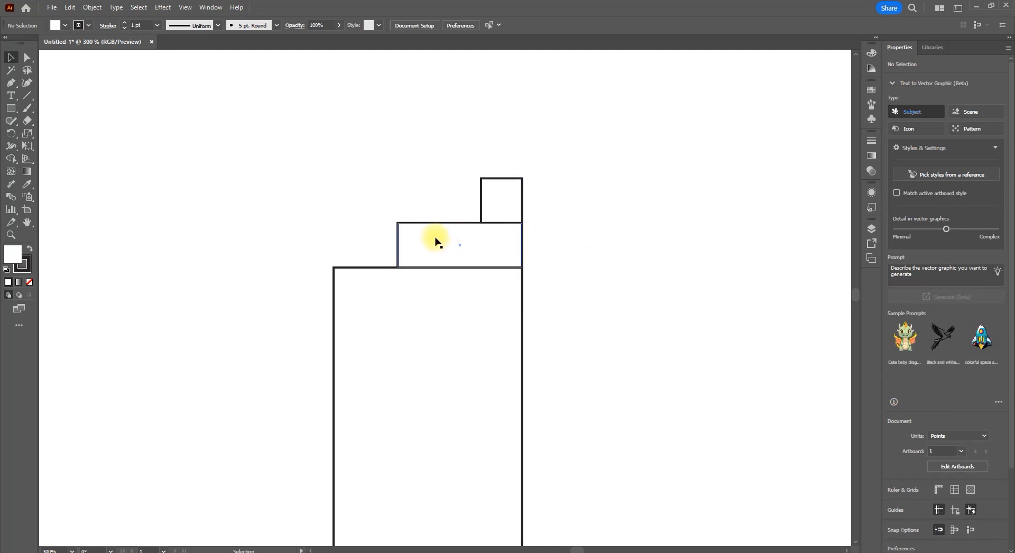
Narrow the middle block to about 40 pt and the topmost block to about 20 pt, keeping their right edges aligned.
left_click(436, 241)
left_click_drag(397, 245, 453, 243)
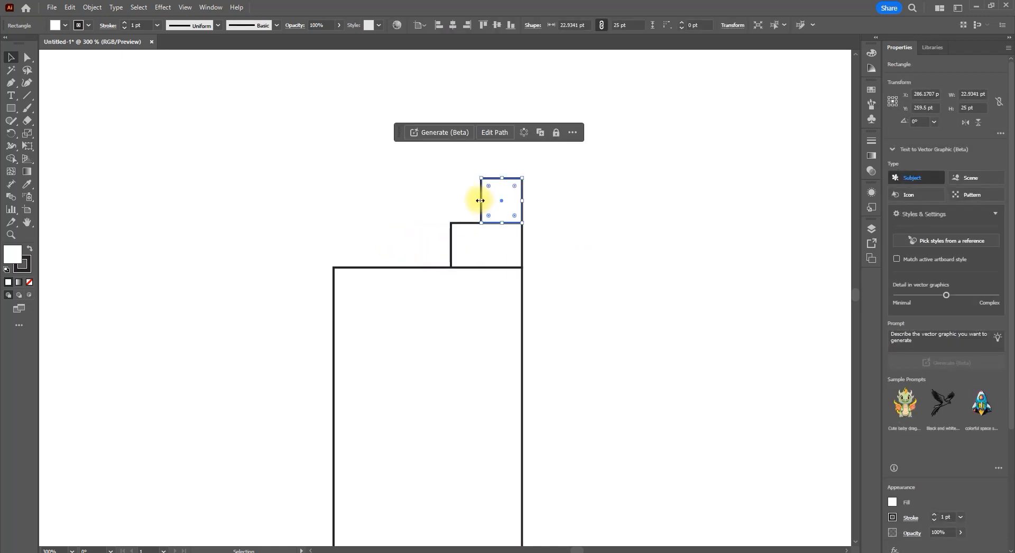
left_click_drag(480, 200, 487, 201)
left_click(397, 211)
Narrow the tall body rectangle from its left side to about 72 pt wide.
left_click(335, 408)
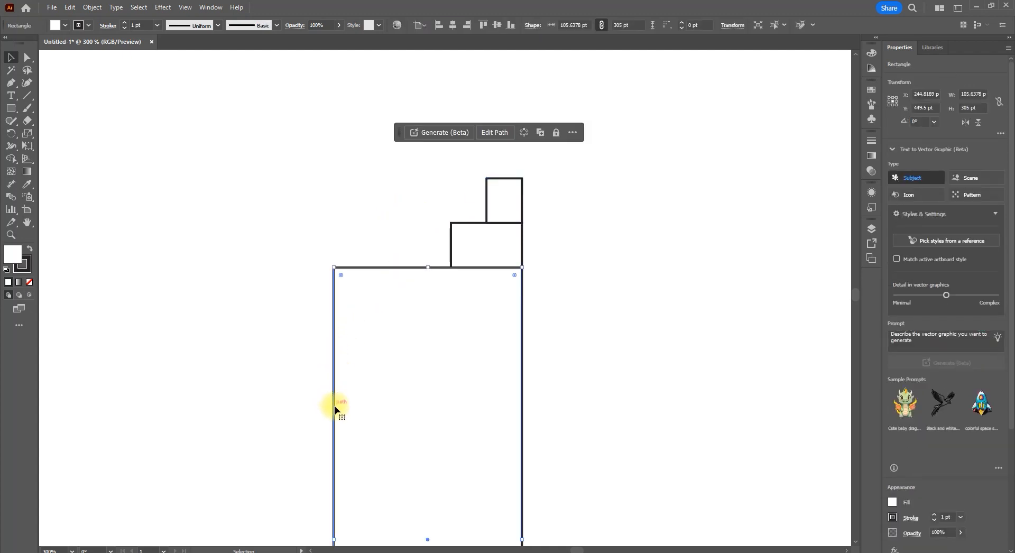
scroll(334, 409, "down", 3)
left_click_drag(335, 476, 393, 475)
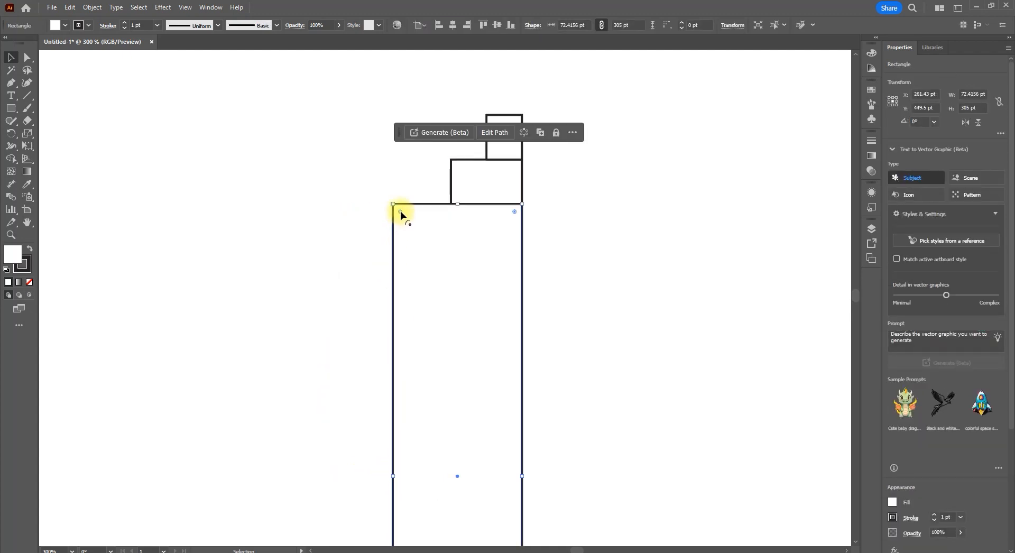
Round the body rectangle's upper-left corner and both lower corners, leaving the upper-right corner square.
left_click_drag(401, 213, 410, 220)
left_click(386, 172)
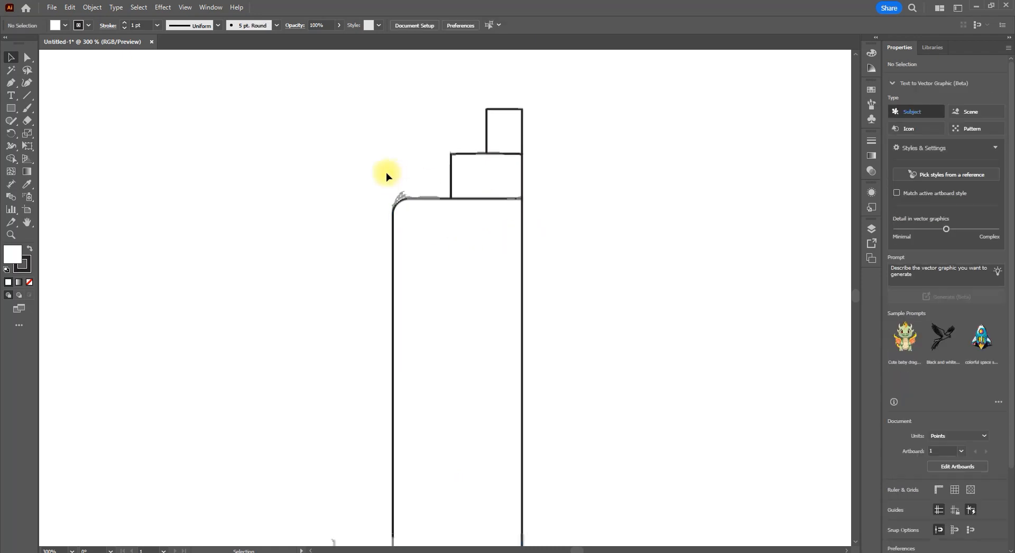
scroll(386, 172, "down", 3)
scroll(397, 336, "up", 4)
left_click(387, 366)
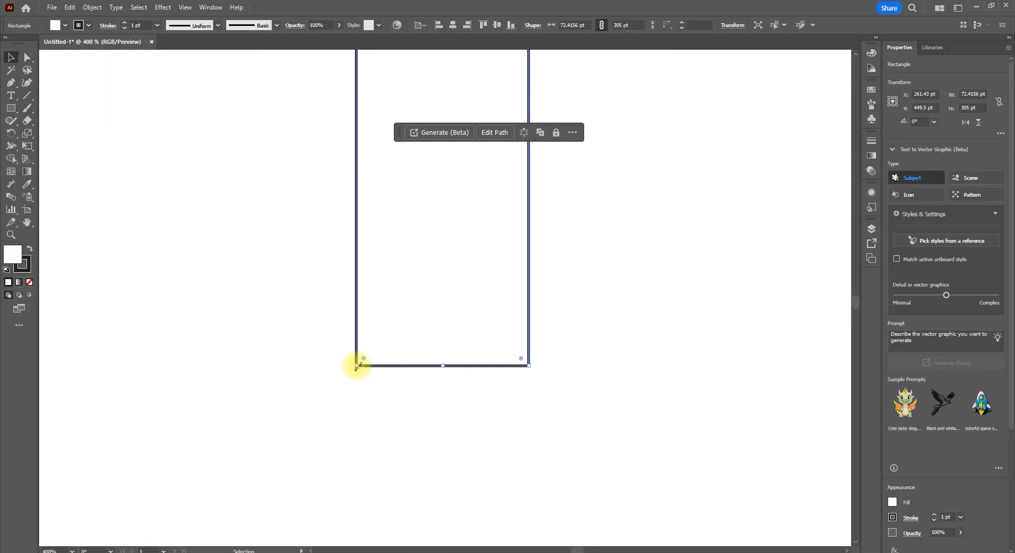
left_click_drag(523, 357, 522, 349)
scroll(451, 426, "down", 3)
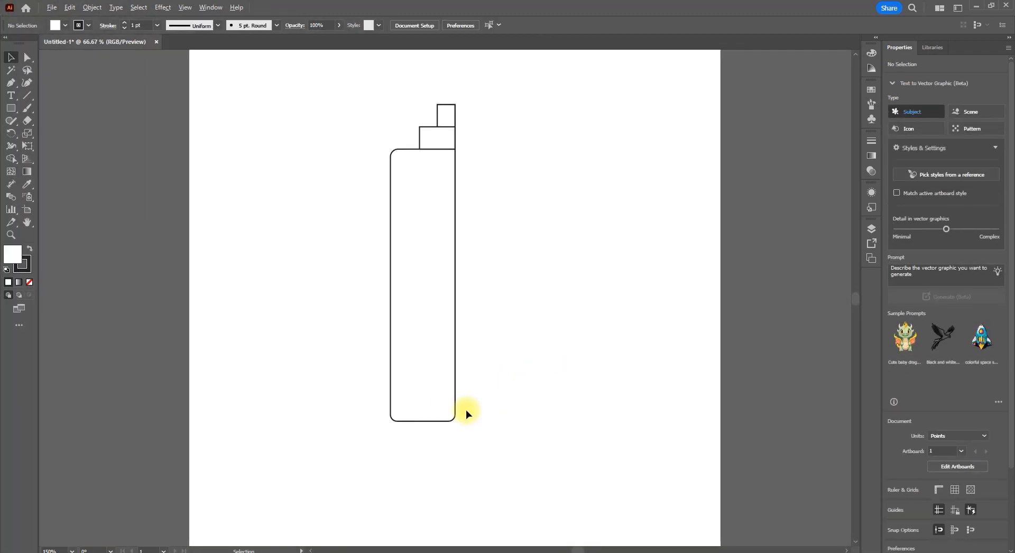
Give the body rectangle a brown 684200 stroke and remove its fill.
double_click(29, 260)
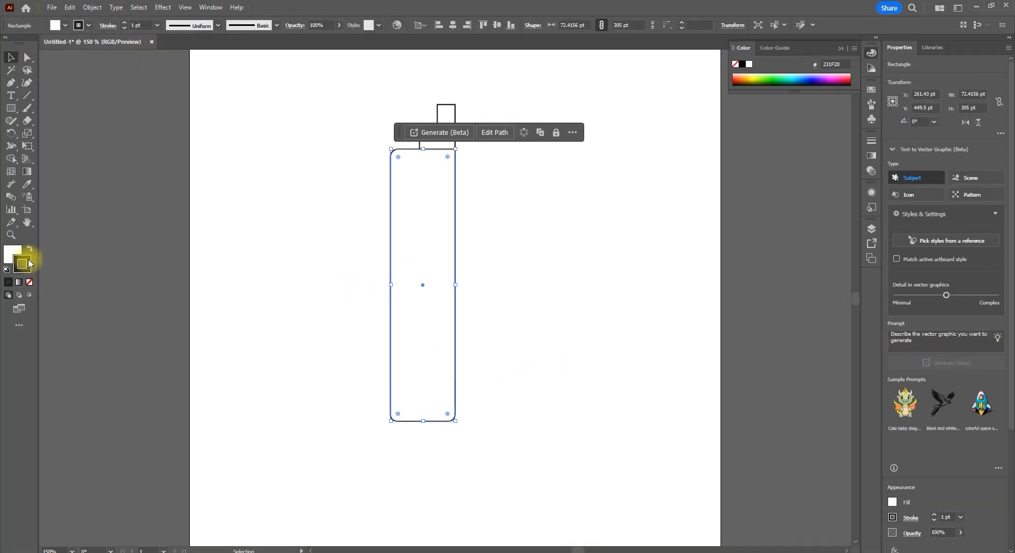
mouse_move(588, 349)
left_mouse_down()
mouse_move(620, 360)
mouse_move(623, 397)
left_mouse_up()
left_click(722, 282)
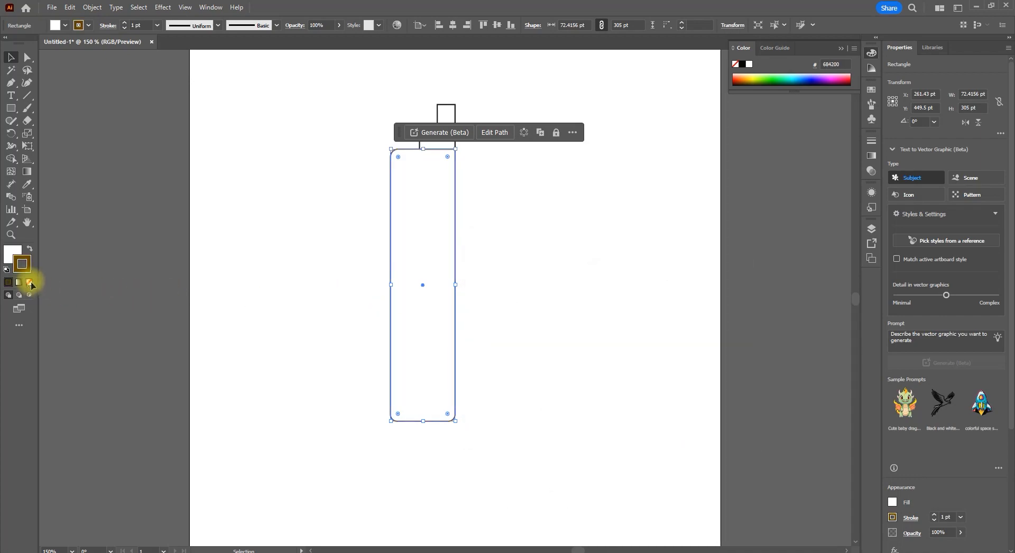
left_click(261, 290)
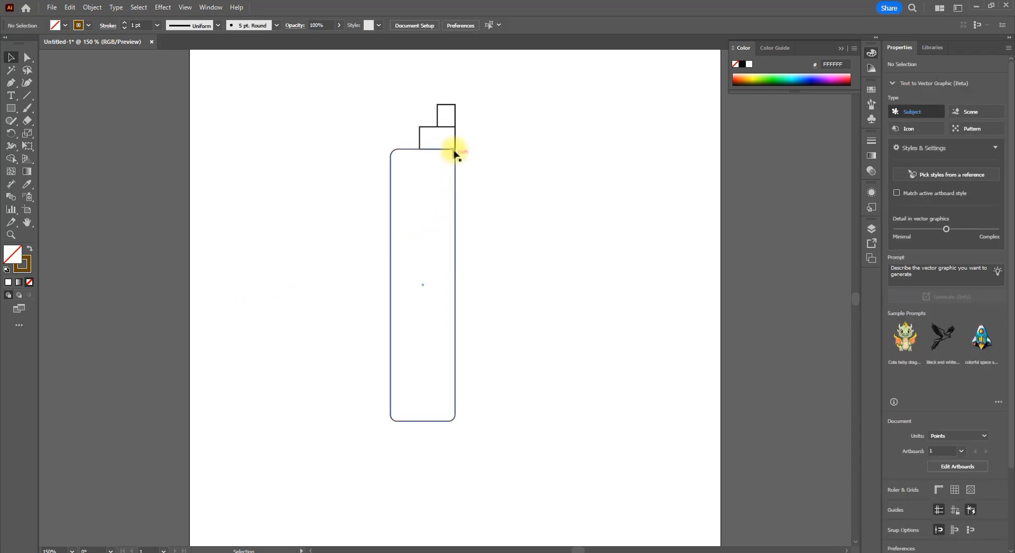
Give the two small upper blocks a black fill without a stroke and group them as the cap.
left_click(450, 142)
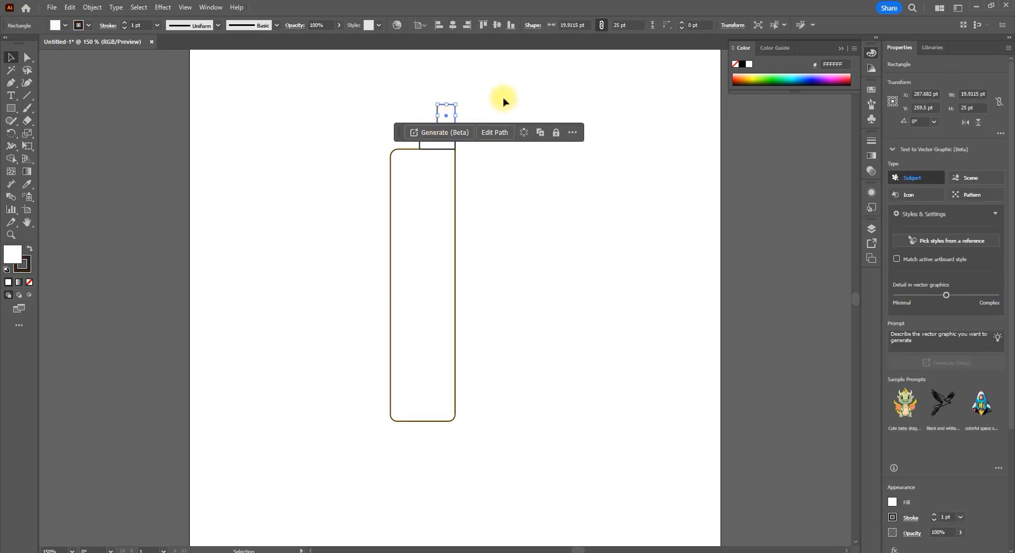
left_click_drag(395, 86, 461, 136)
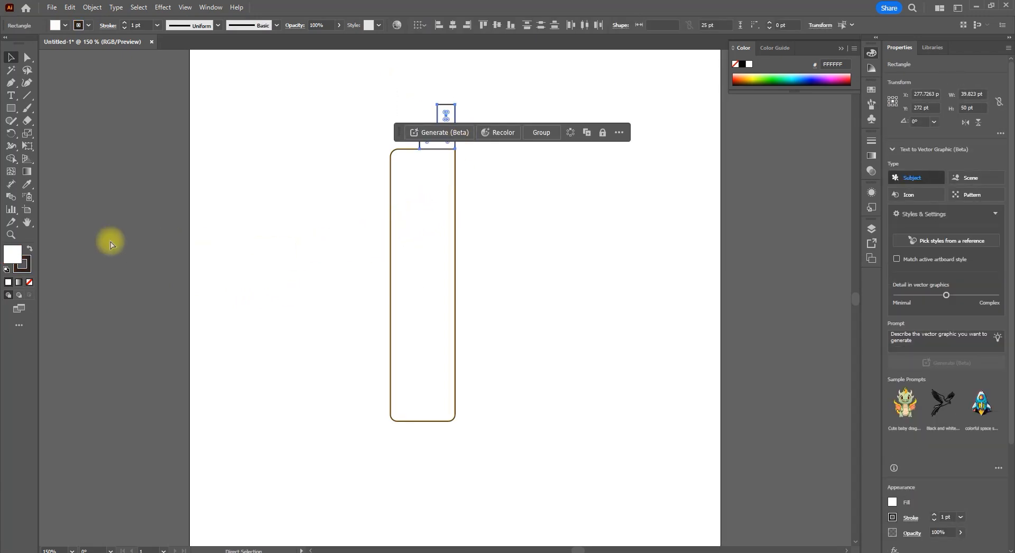
left_click(30, 253)
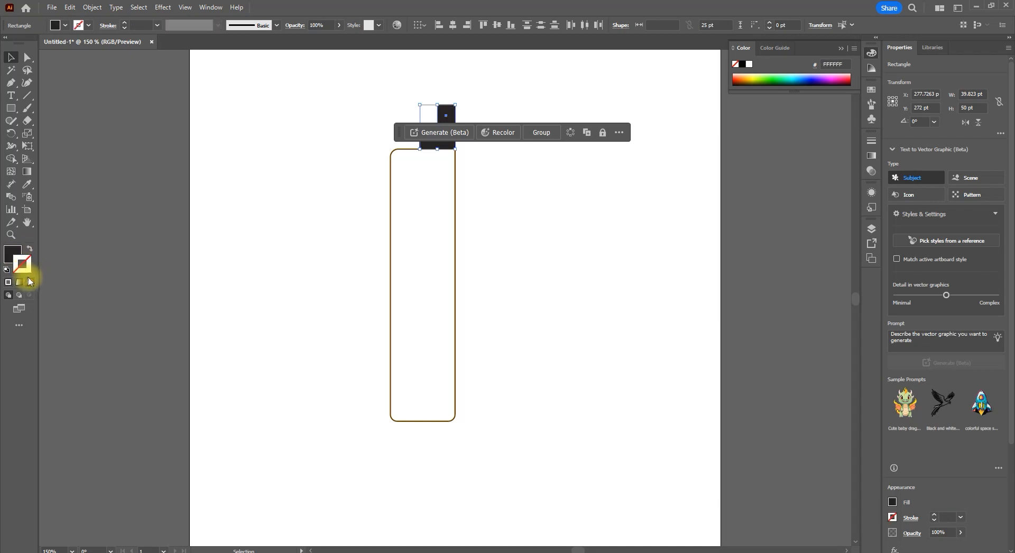
left_click(541, 133)
left_click(524, 183)
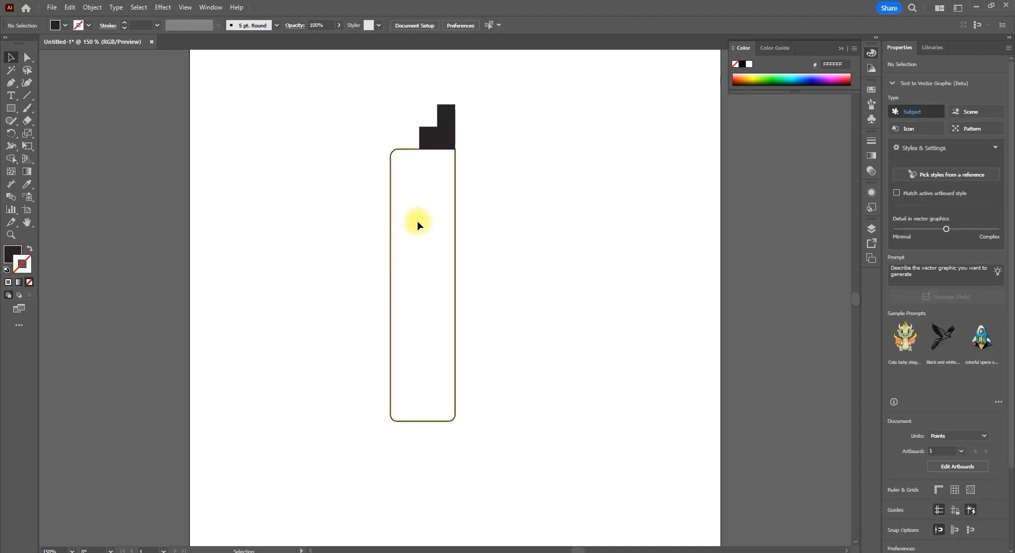
Apply the 3D Revolve effect to the brown body outline with the offset direction from the Right Edge.
left_click(390, 235)
left_click(163, 7)
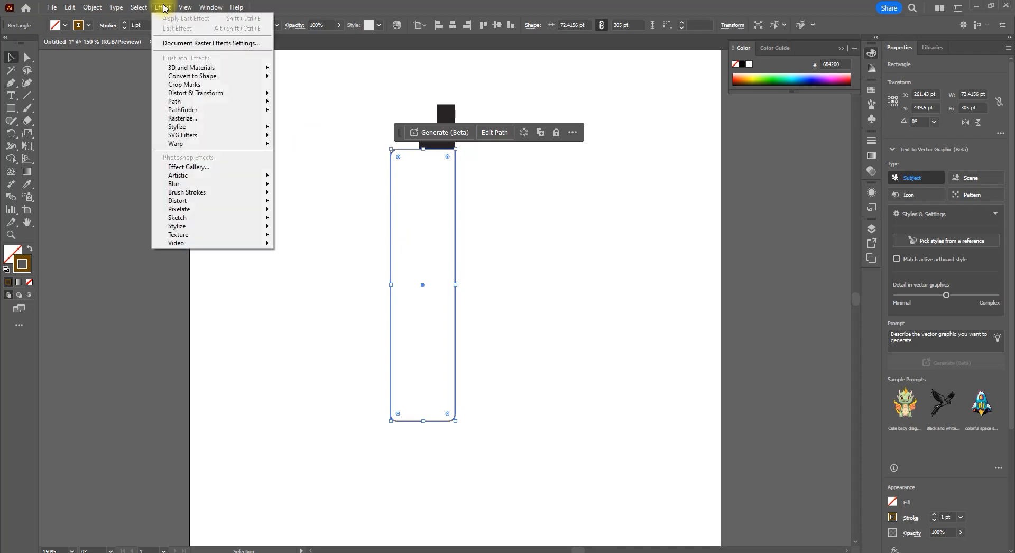
mouse_move(222, 68)
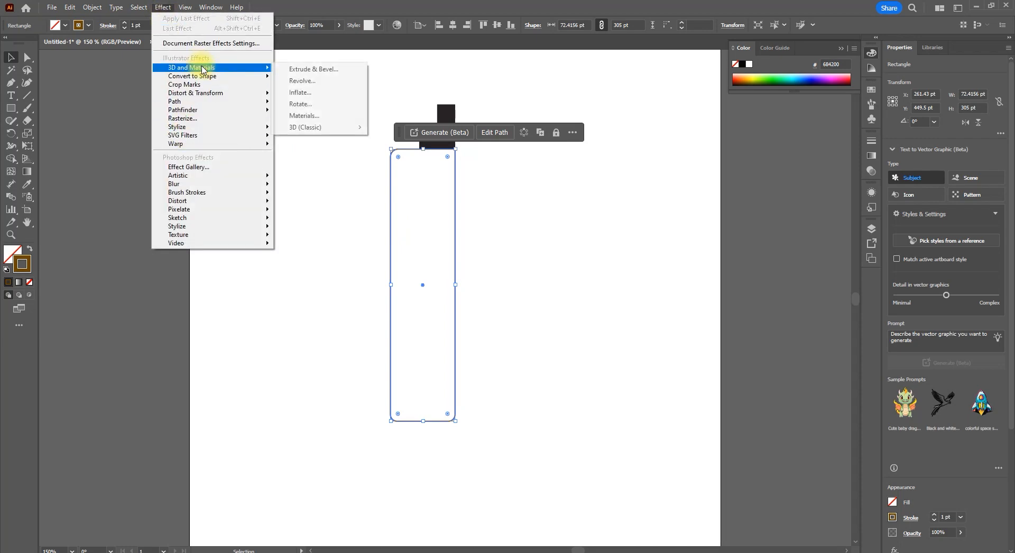
left_click(300, 81)
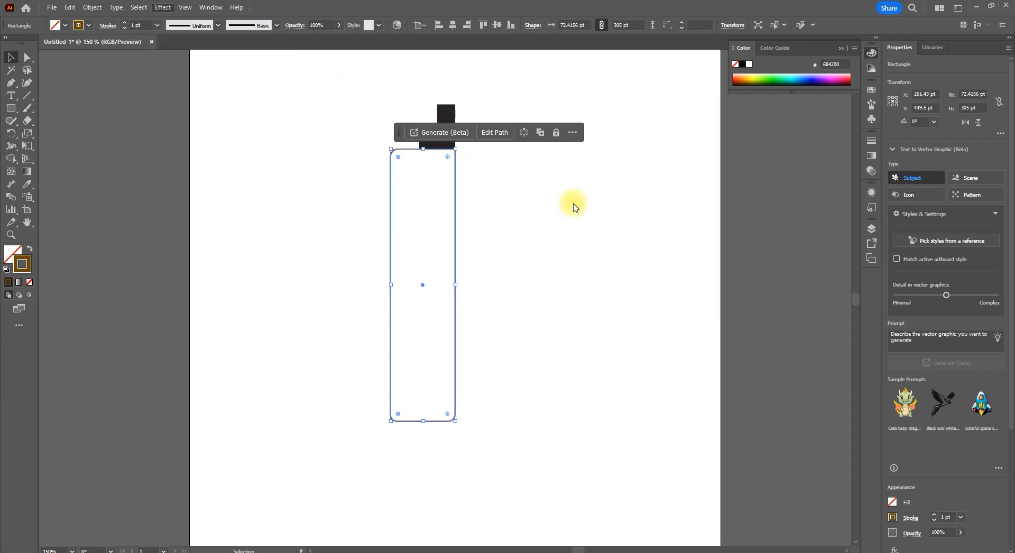
left_click_drag(452, 66, 661, 76)
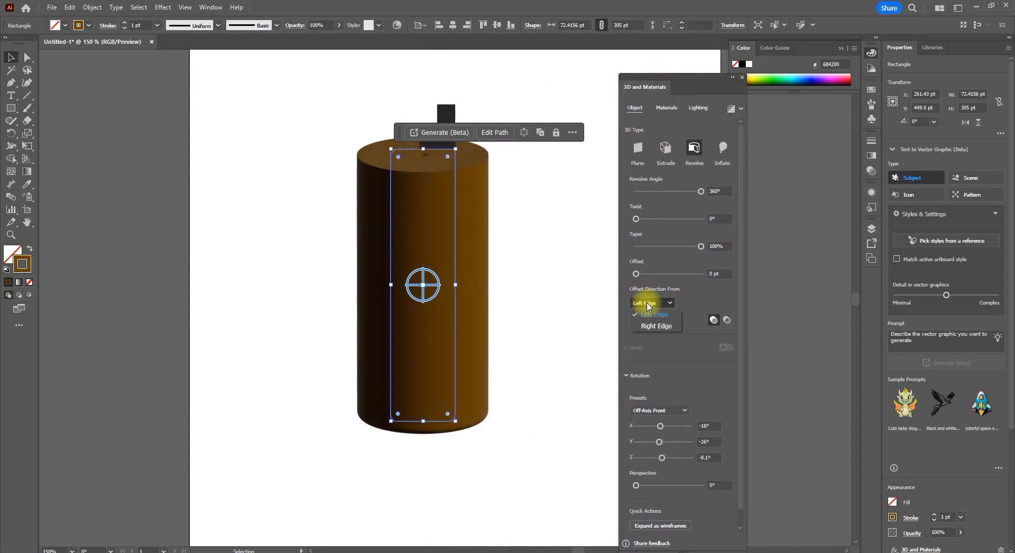
left_click(656, 326)
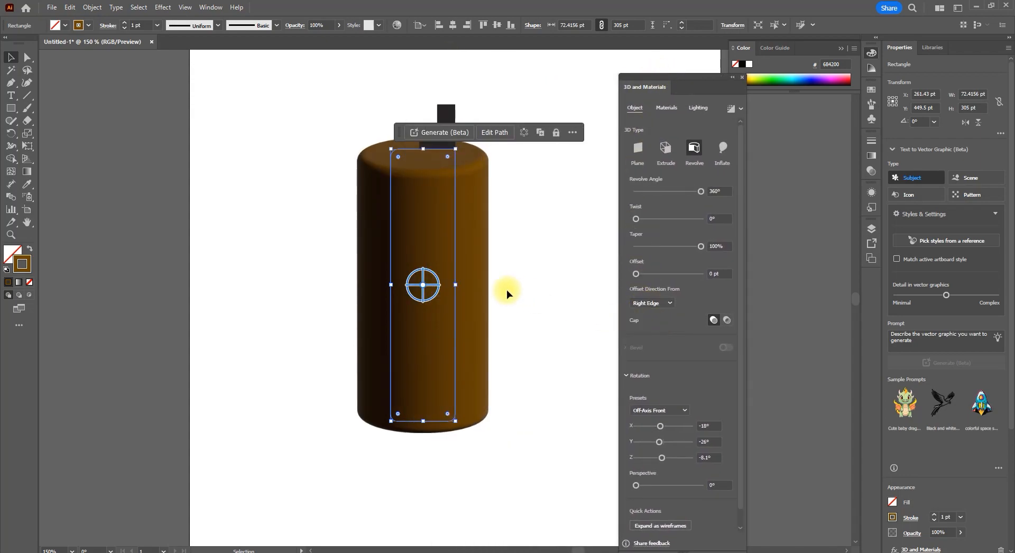
left_click(494, 256)
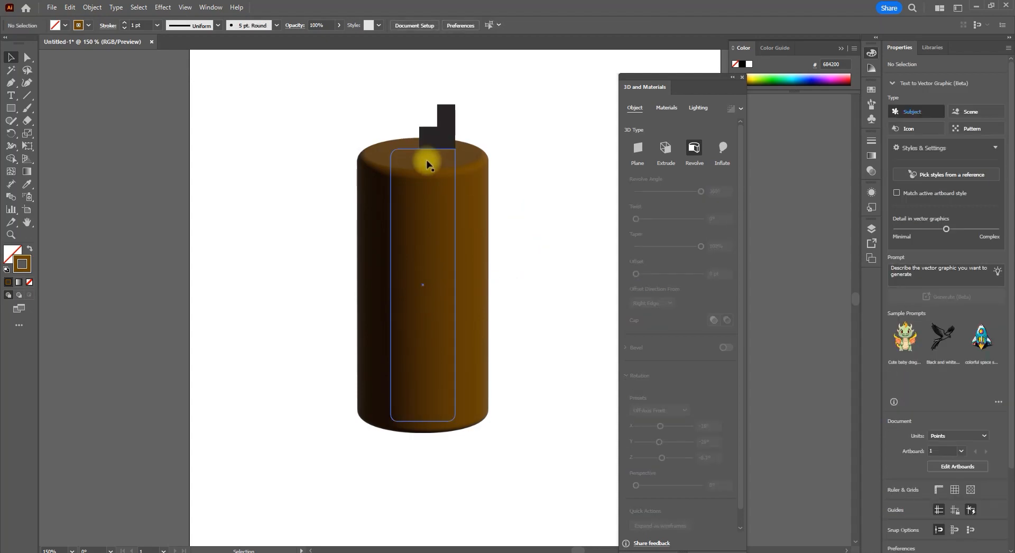
Revolve the black cap group in 3D with the offset direction from the Right Edge.
left_click(430, 136)
left_click_drag(400, 133, 323, 73)
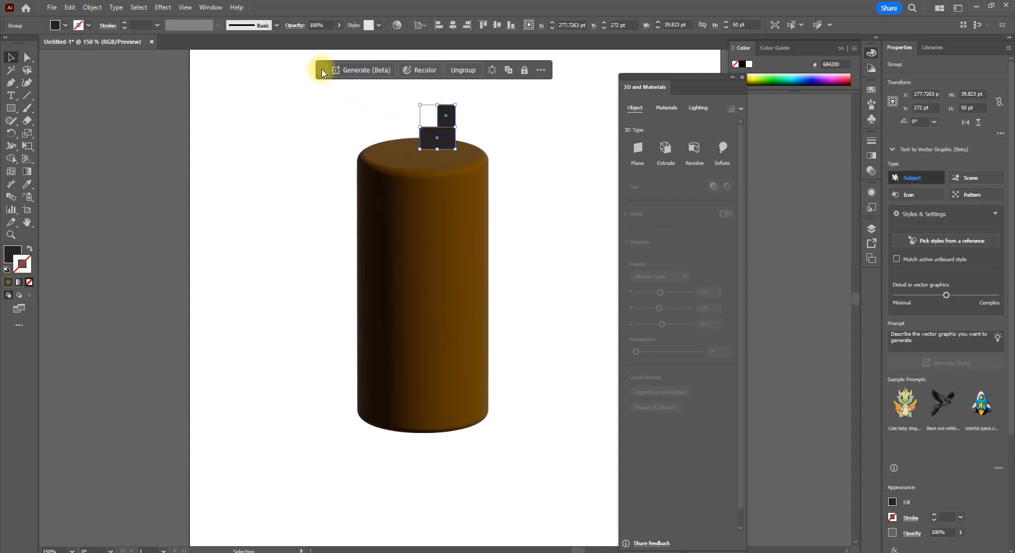
left_click(695, 151)
left_click(651, 303)
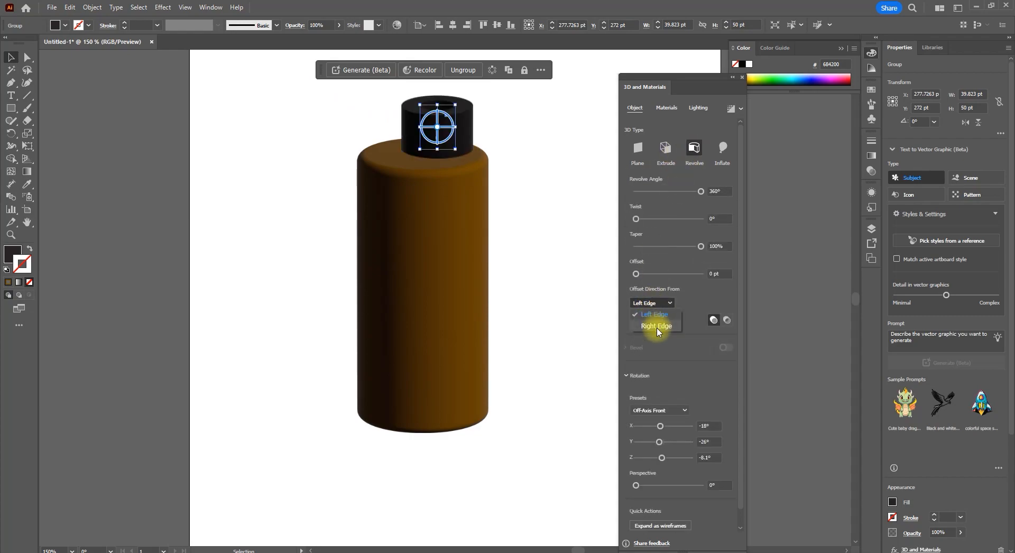
left_click(657, 327)
left_click(566, 272)
Centre the cap over the bottle body and stretch it upward to about 75 pt high.
left_click_drag(455, 143, 443, 149)
left_click(518, 177)
scroll(426, 140, "up", 1)
left_click(425, 141)
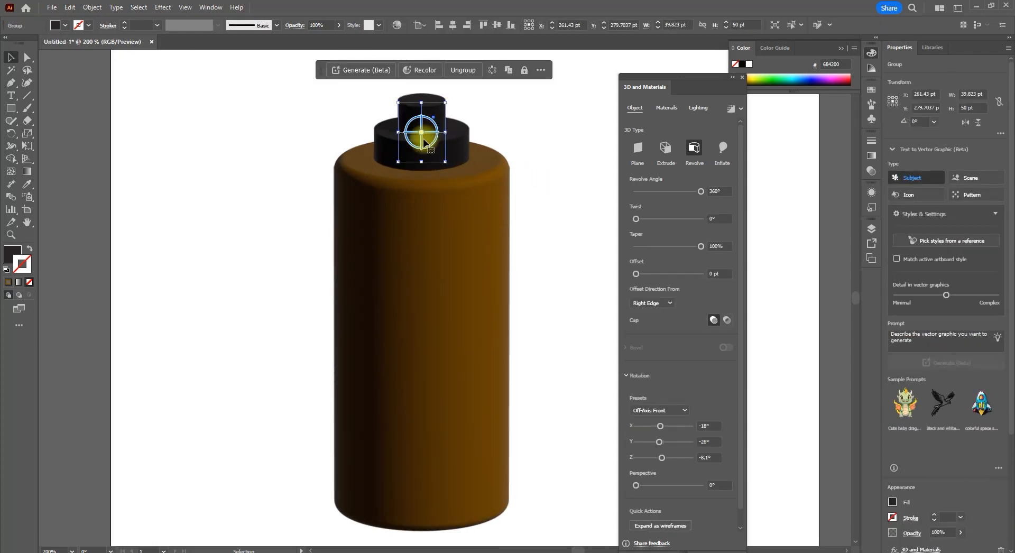
left_click_drag(421, 102, 425, 73)
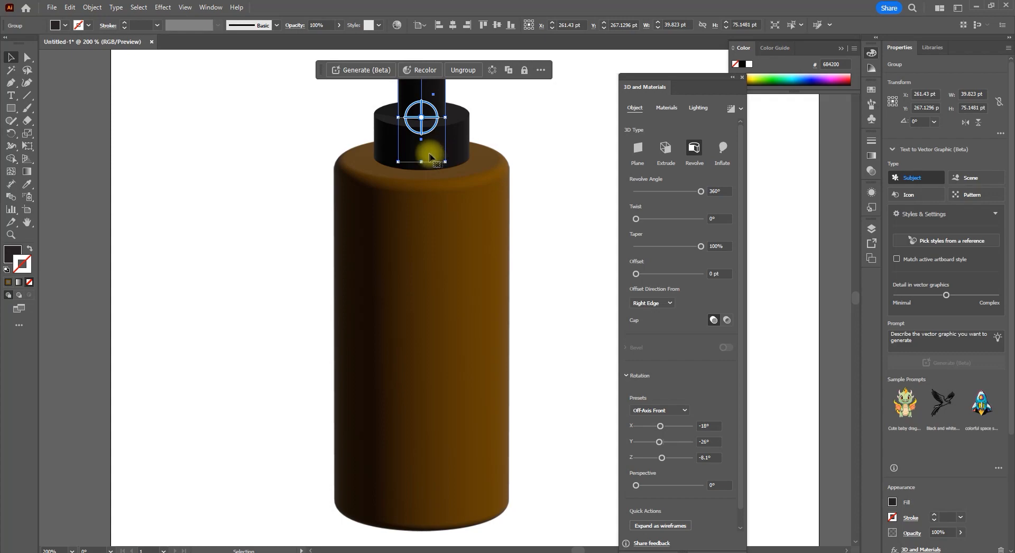
Extend the bottom edge of the cap's lower block downward so the block is about 43 pt high.
left_click(28, 57)
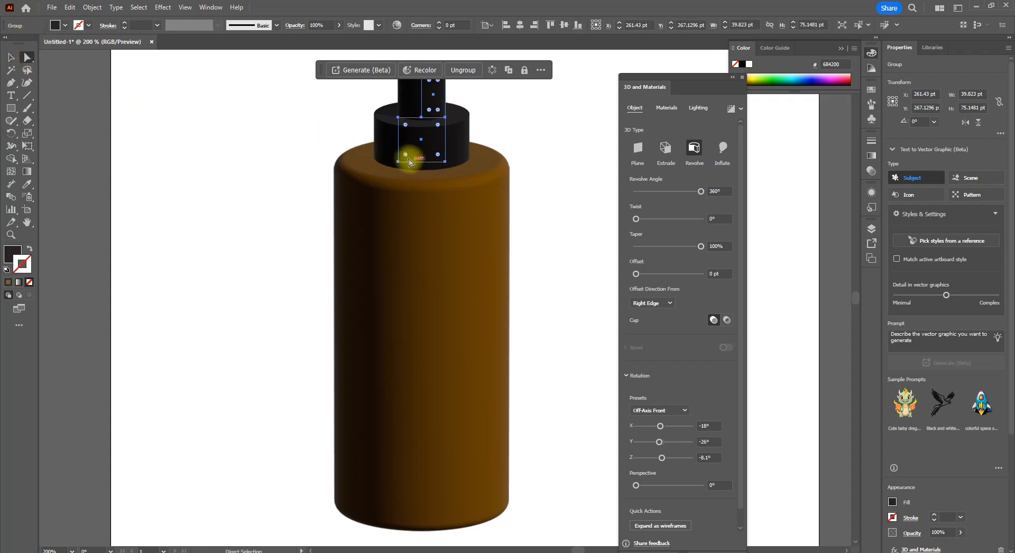
left_click(444, 161)
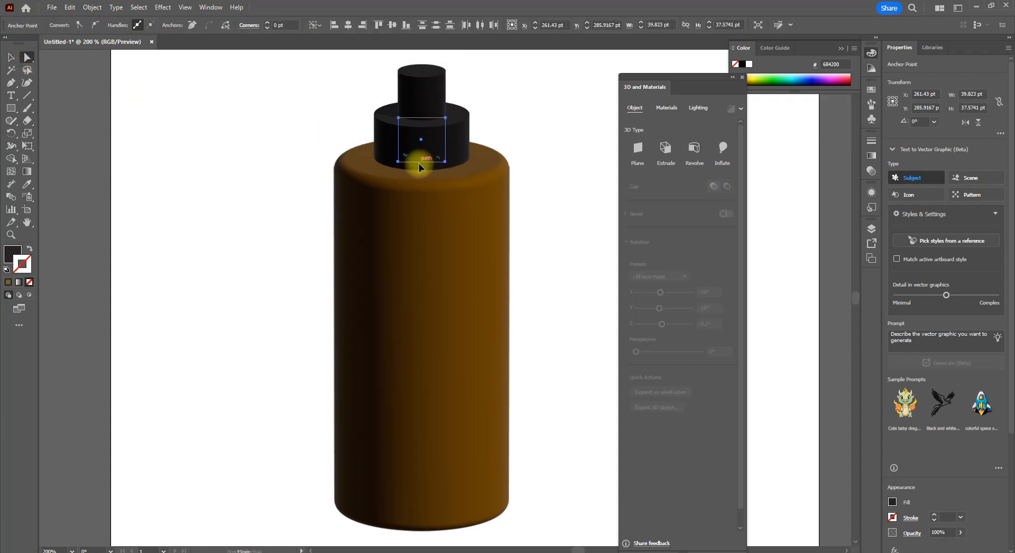
left_click_drag(419, 167, 421, 170)
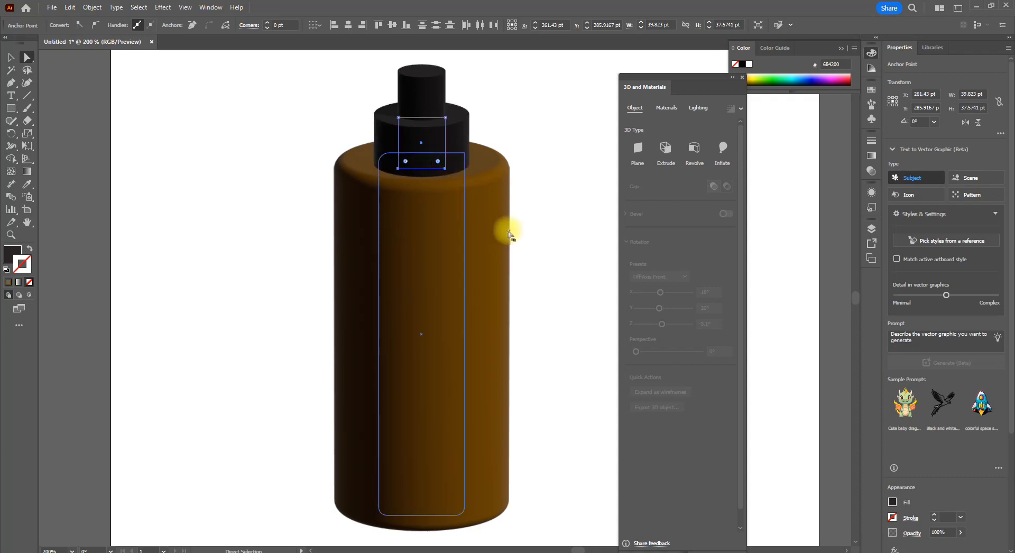
left_click(544, 235)
left_click(445, 140)
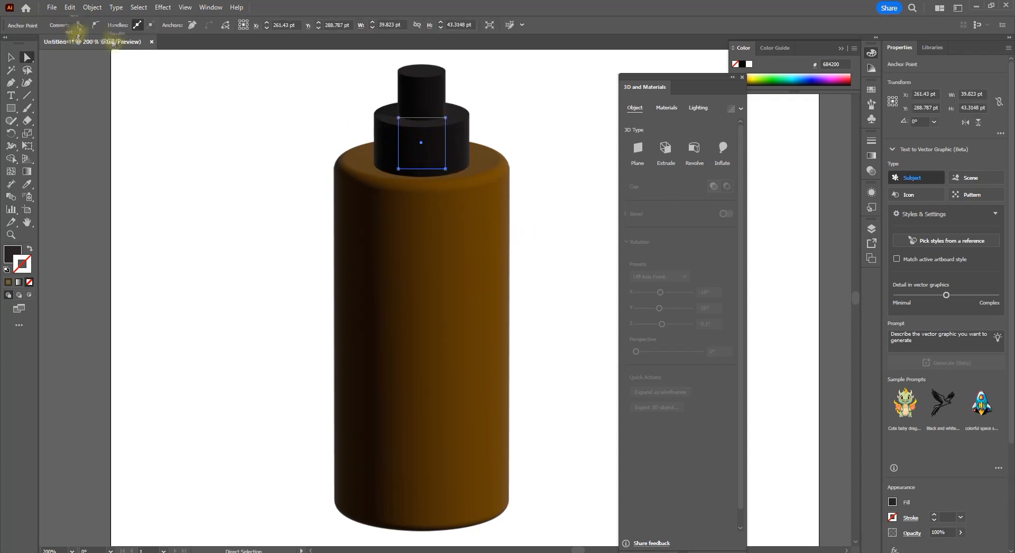
Select the whole cap group and reduce its width.
left_click(10, 57)
left_click(414, 133)
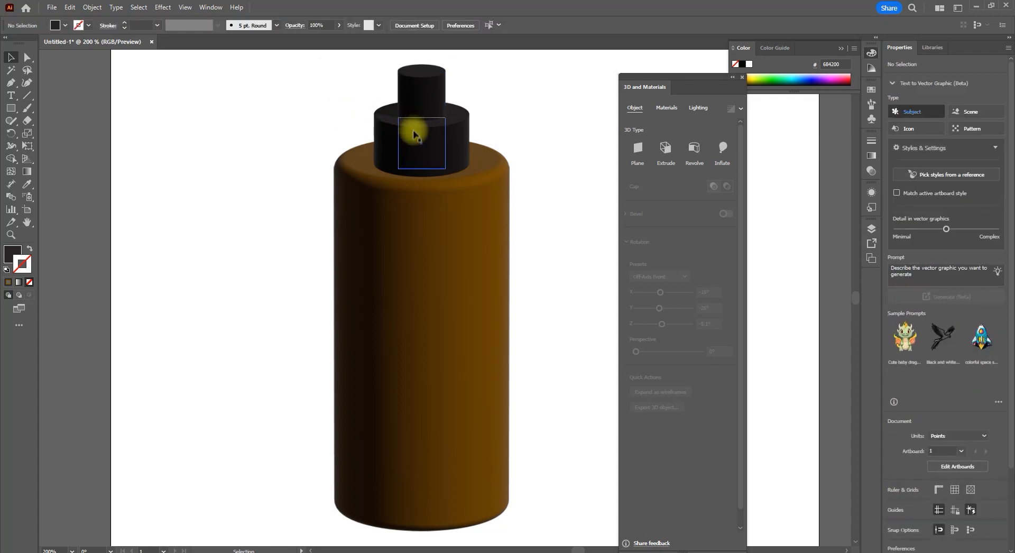
left_click(402, 144)
left_click_drag(386, 118, 389, 163)
Narrow the bottle body to about 64 pt and shift it so it is centred under the cap.
left_click(453, 210)
left_click_drag(379, 334, 389, 334)
left_click_drag(430, 284, 424, 284)
left_click(548, 239)
scroll(464, 197, "down", 2)
scroll(465, 231, "up", 1)
left_click_drag(426, 207, 428, 208)
left_click(526, 200)
Select the cap and the bottle body together and align them on their horizontal centres.
scroll(483, 204, "up", 1)
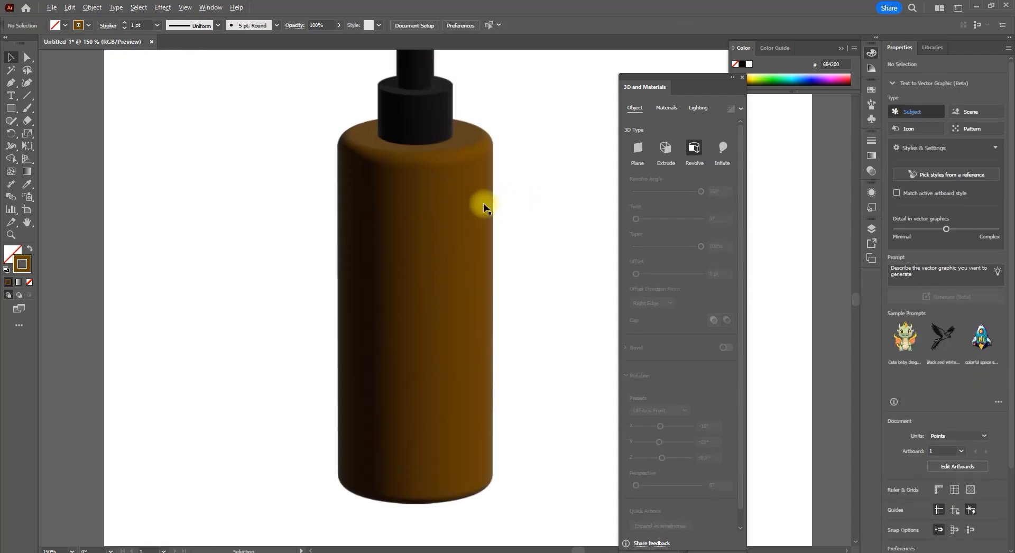
scroll(437, 185, "up", 3)
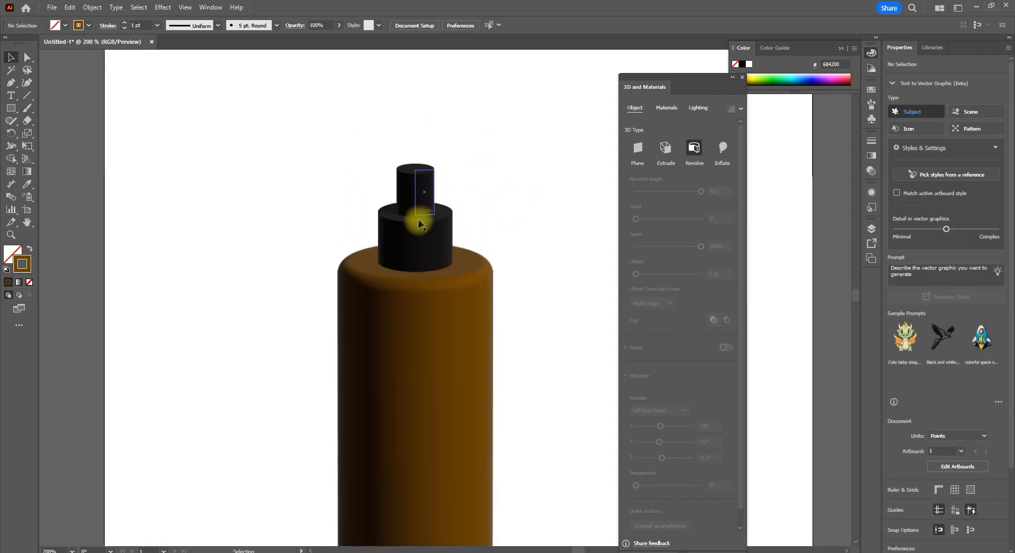
key("ctrl+a")
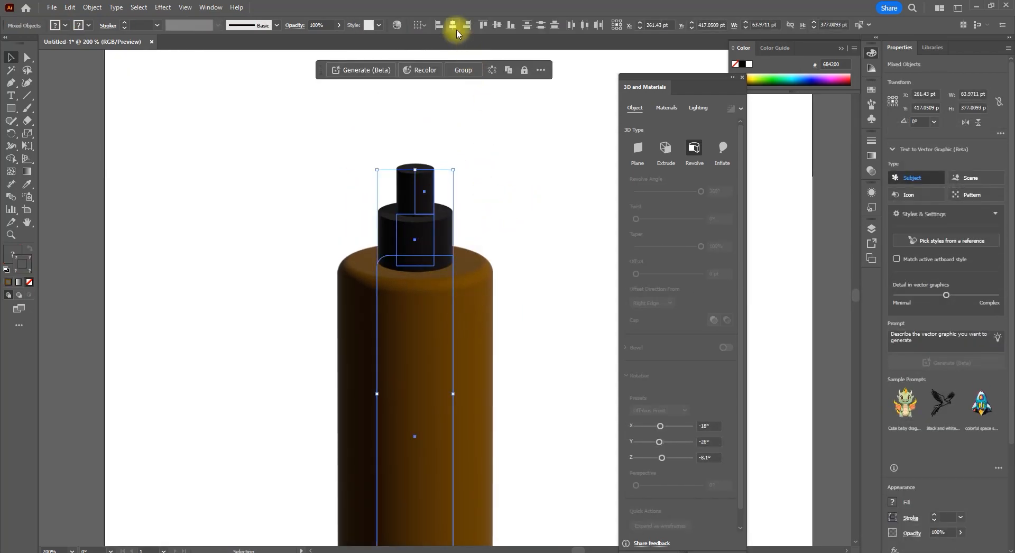
left_click(525, 203)
Draw a circle about 40 pt wide beside the cap and pull its top point up into a teardrop about 63 pt high.
scroll(455, 162, "up", 1)
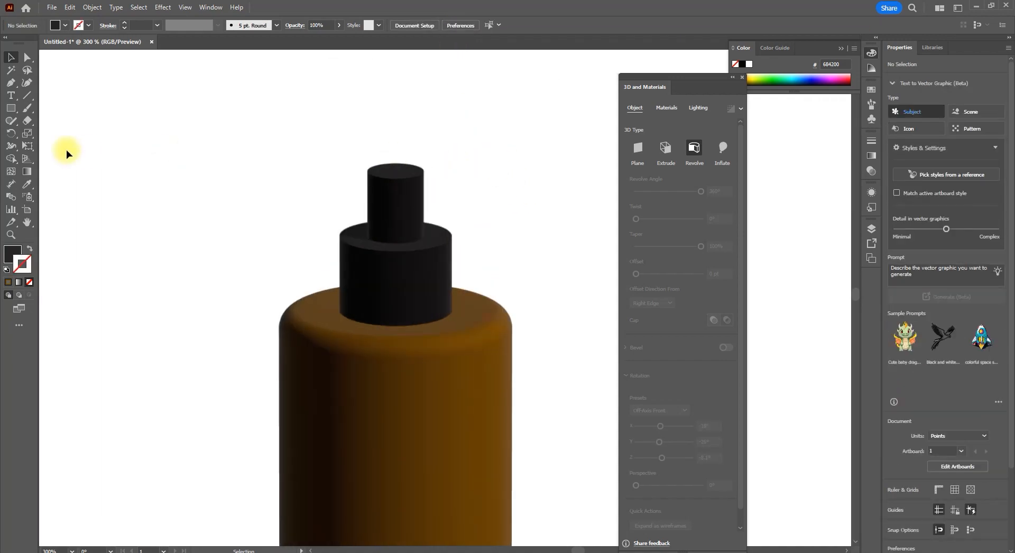
left_click_drag(16, 112, 50, 129)
left_click_drag(251, 123, 300, 195)
left_click(27, 58)
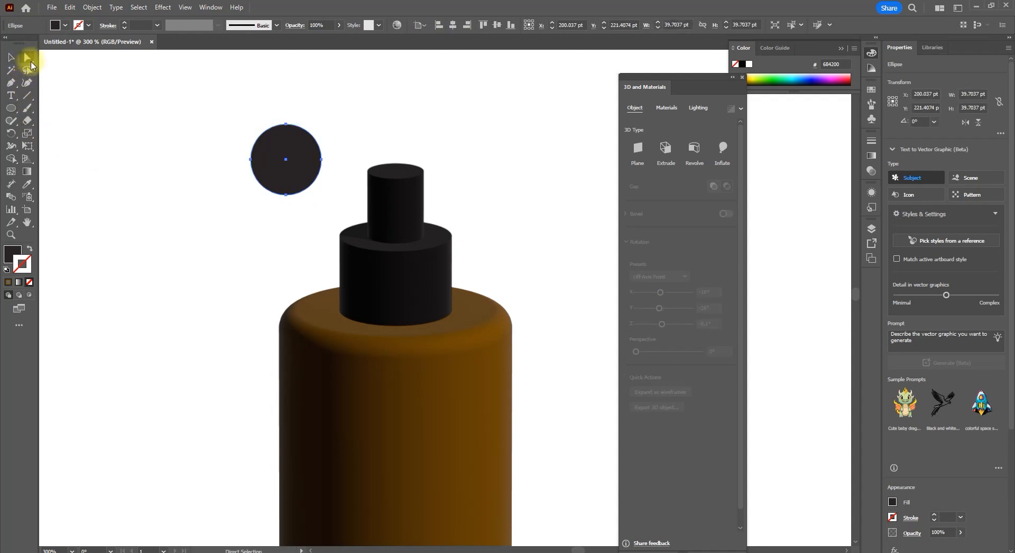
left_click_drag(287, 127, 295, 84)
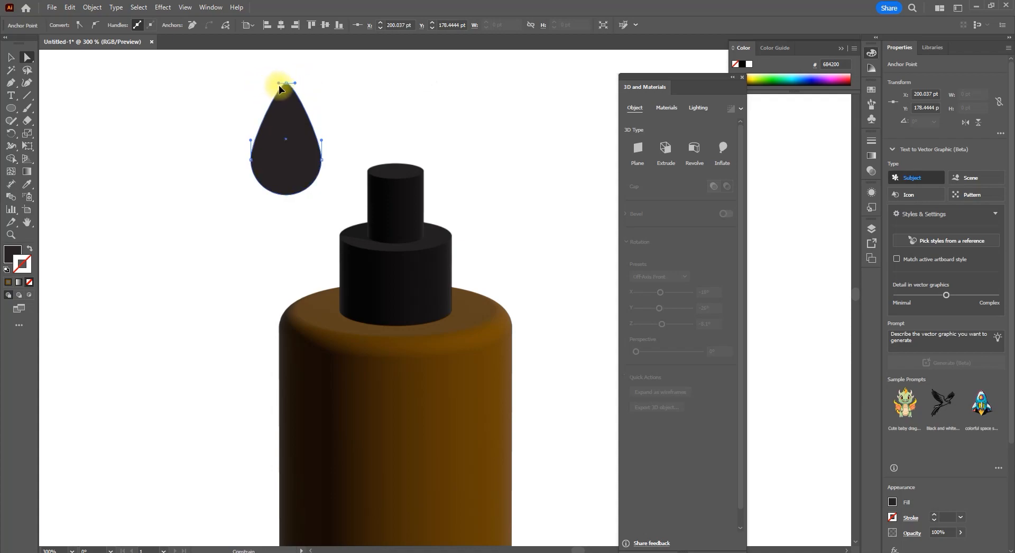
left_click(11, 57)
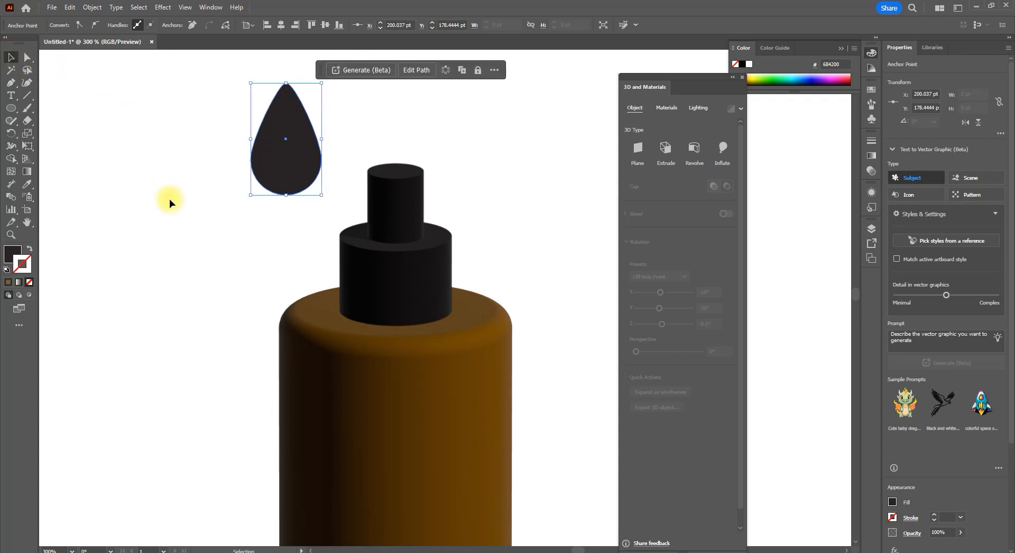
Extrude the teardrop to a depth of 10 pt and move it to the other side of the cap's neck.
left_click(296, 163)
left_click(666, 149)
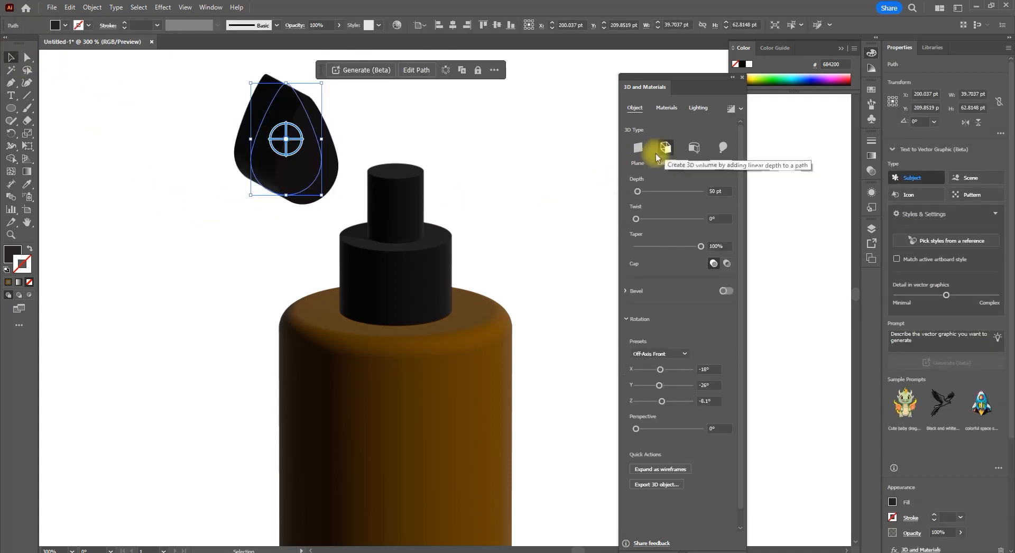
left_click_drag(309, 163, 508, 175)
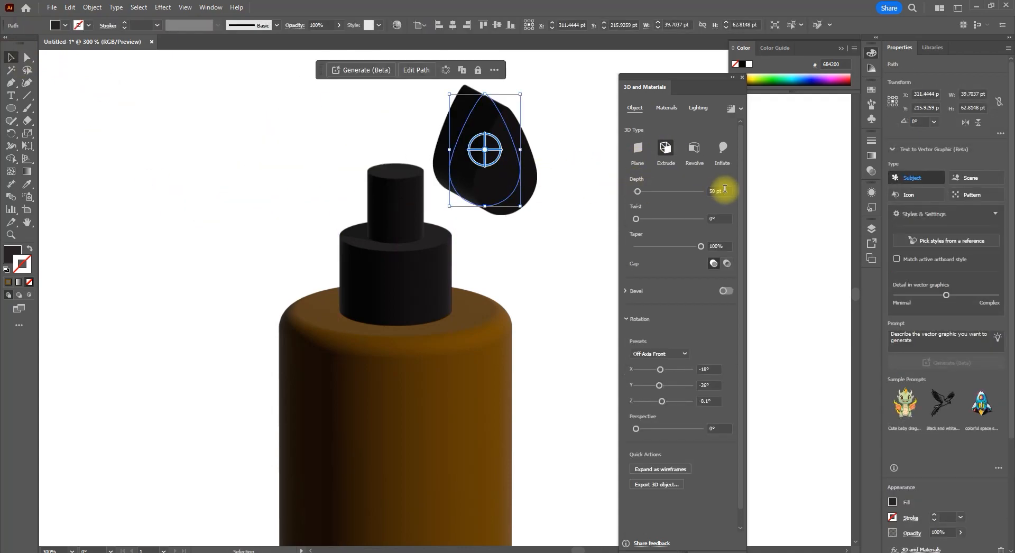
type("22")
key("Return")
scroll(738, 192, "down", 1)
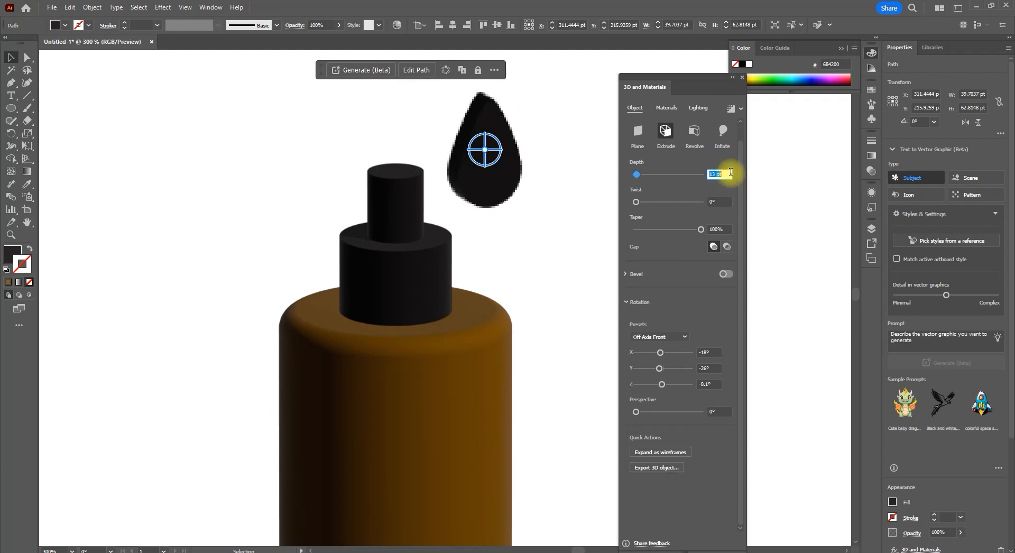
left_click_drag(505, 189, 499, 189)
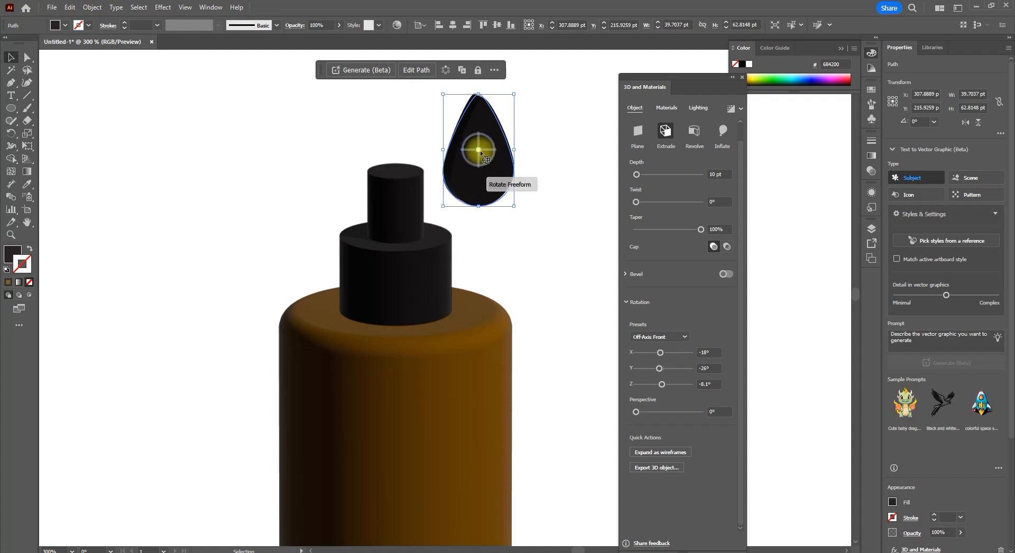
Rotate the extruded teardrop to lie flat, about X 47°, Y 70°, Z 44°, and place it on top of the cap's neck.
left_click_drag(478, 149, 423, 171)
key("ctrl+z")
left_click(561, 227)
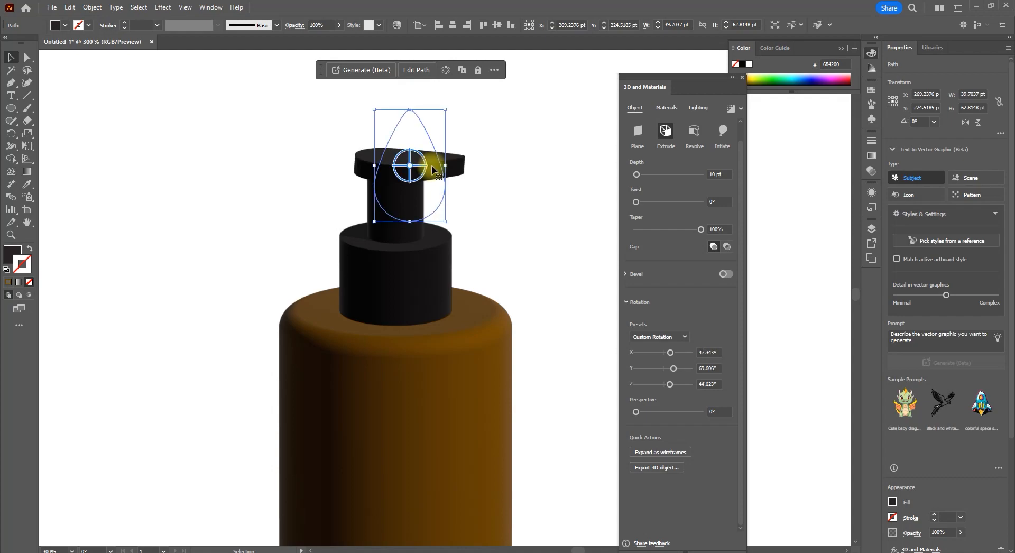
left_click_drag(434, 167, 430, 170)
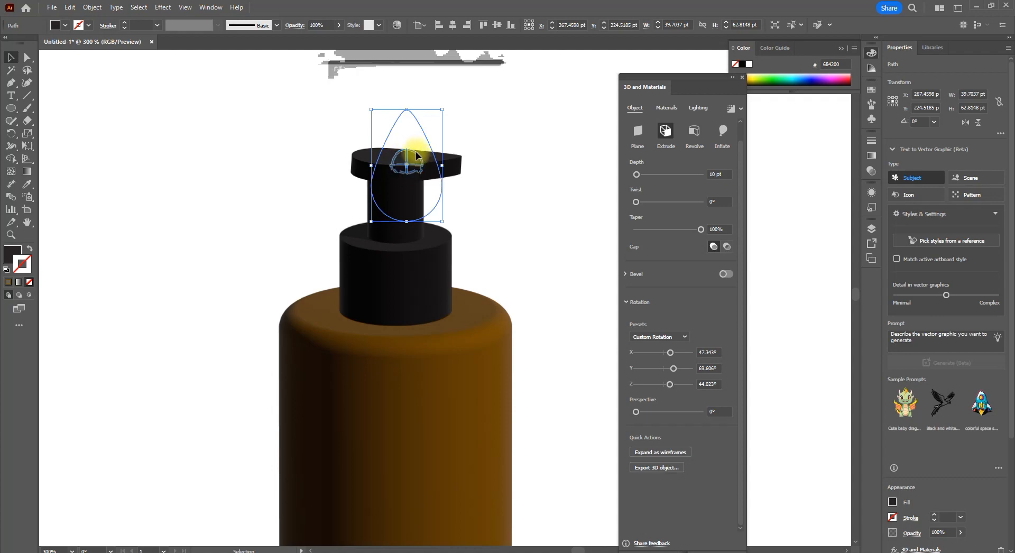
Fine-tune the teardrop pump head's rotation to about 42.5° around Z.
left_click_drag(416, 151, 458, 178)
left_click(567, 170)
left_click(510, 153)
scroll(511, 153, "down", 3)
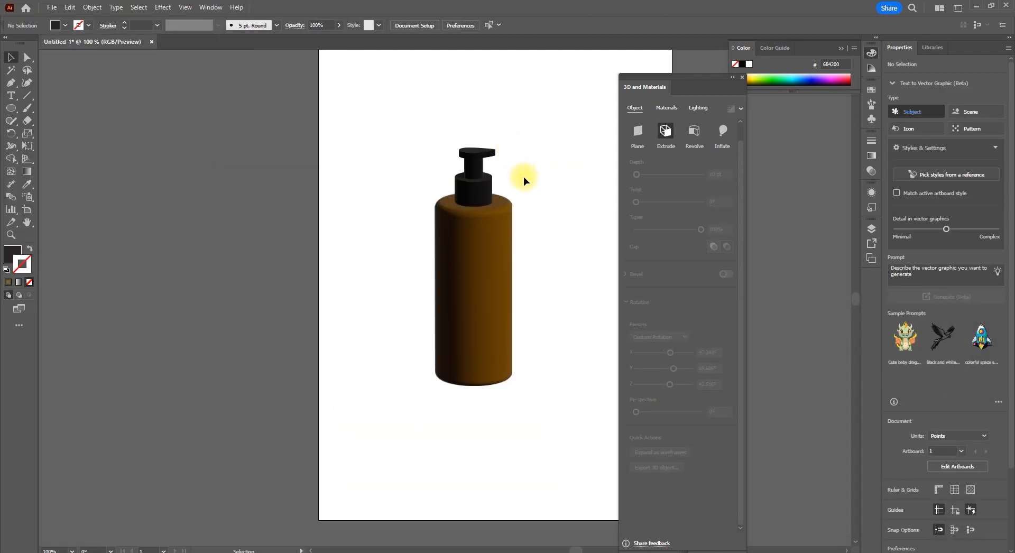
Reduce the pump head's extrusion depth to 7 pt.
scroll(530, 190, "up", 2)
left_click(460, 115)
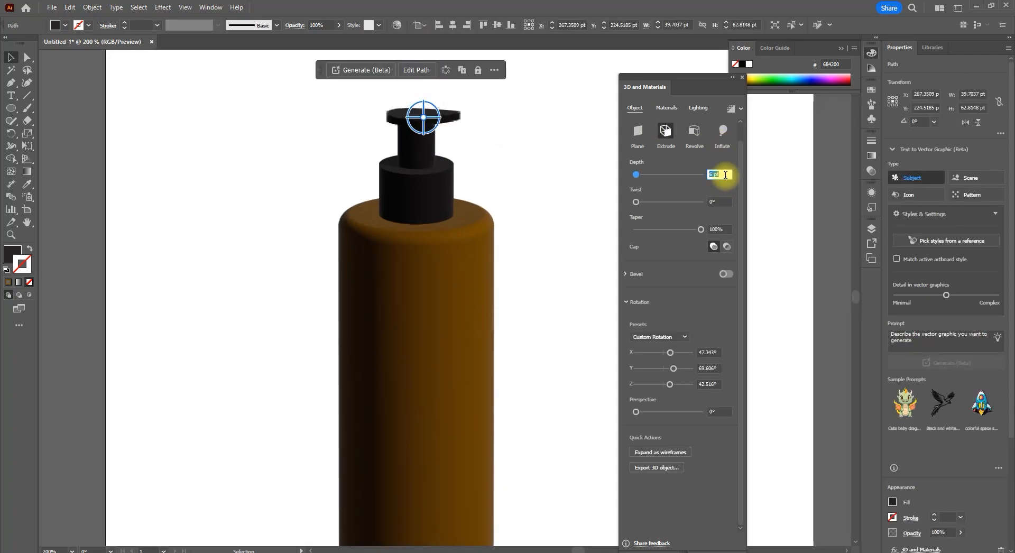
type("7")
left_click(483, 102)
Narrow the cap's neck by moving the two left corner points of its profile 1 pt to the right.
scroll(455, 101, "up", 5)
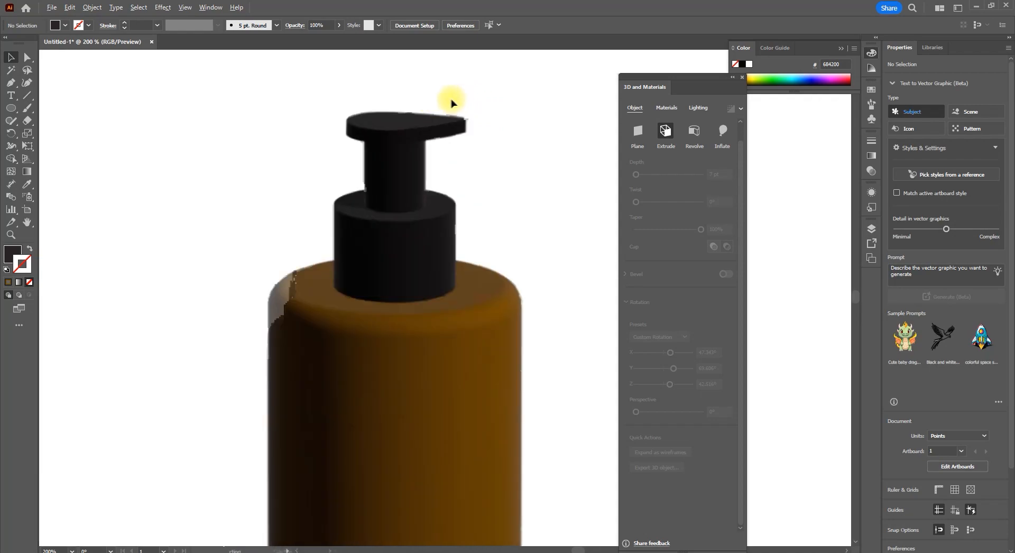
left_click(361, 258)
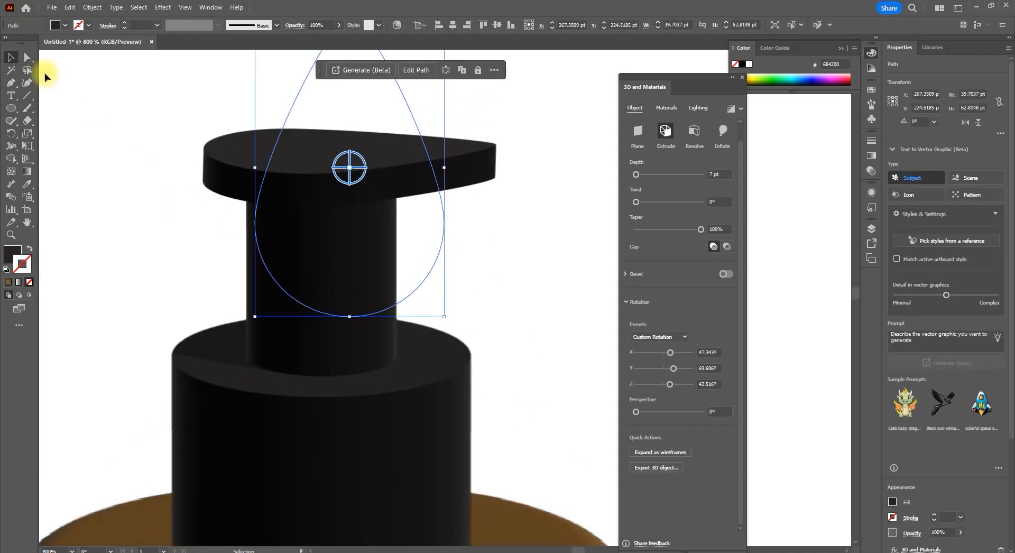
left_click(27, 57)
left_click(267, 296)
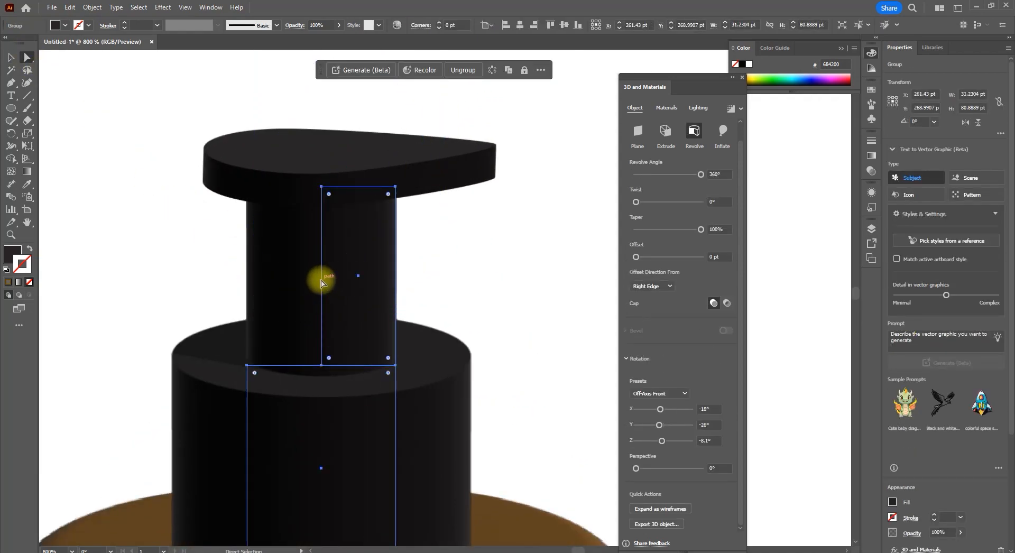
left_click_drag(322, 284, 324, 281)
key("ctrl+z")
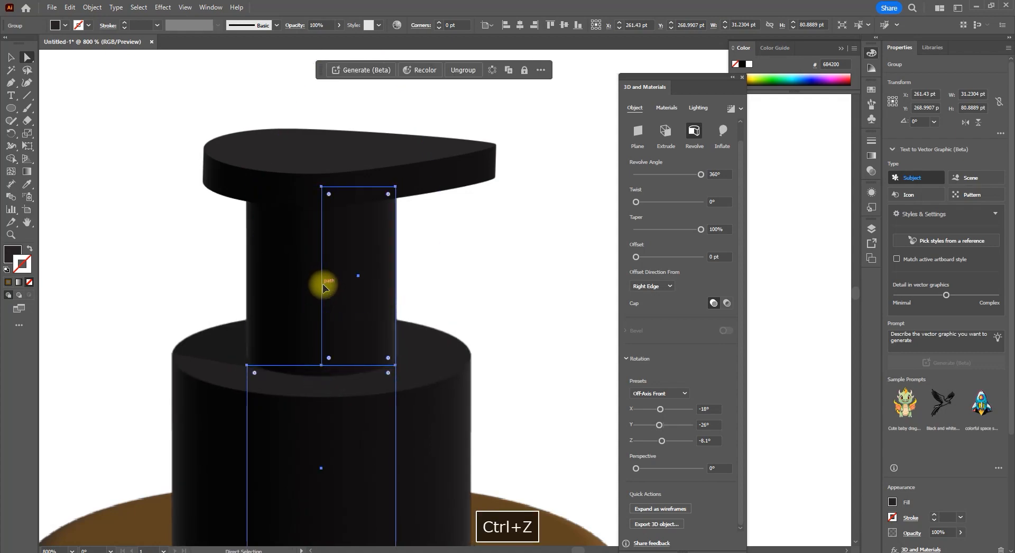
left_click(322, 189)
left_click(323, 365, "shift")
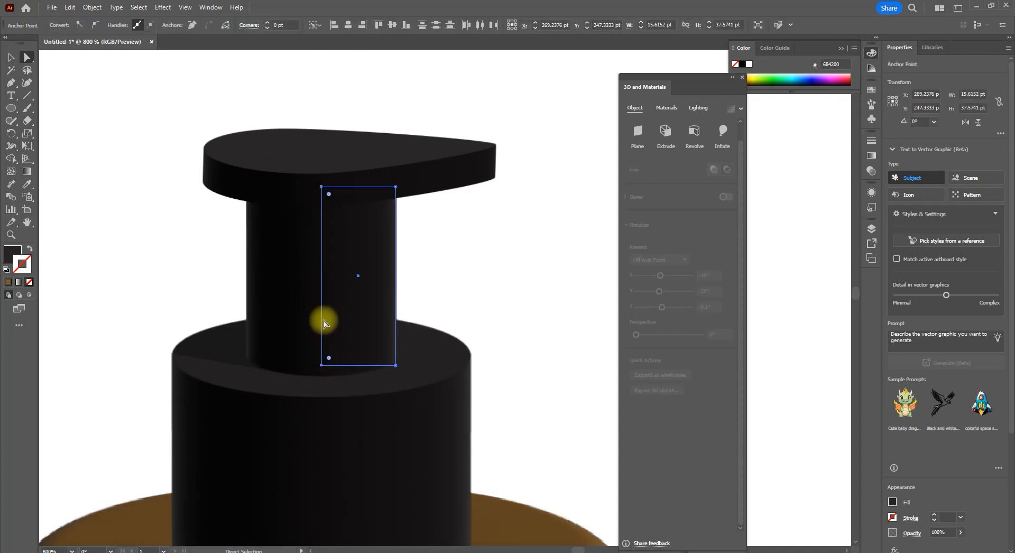
key("Right")
key("Right")
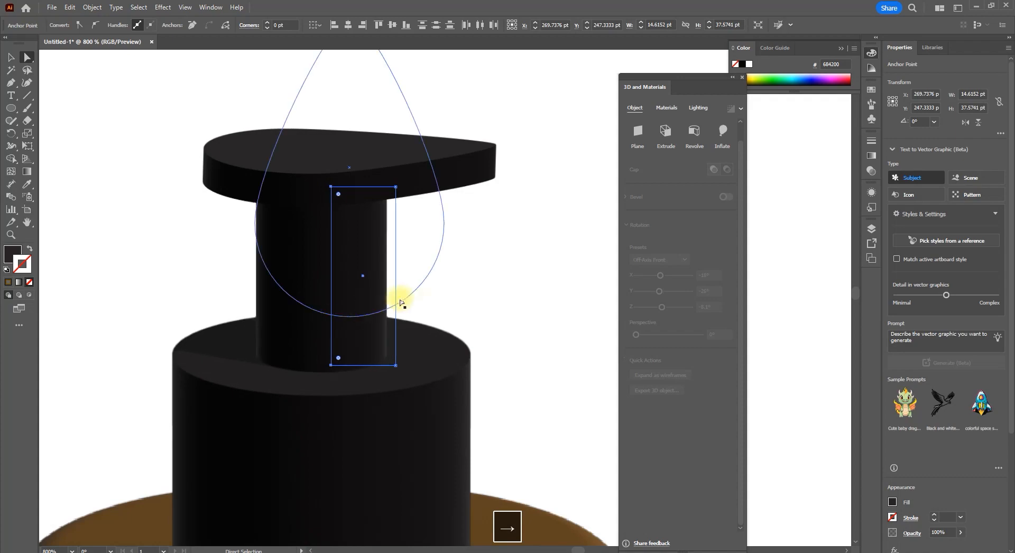
left_click(456, 275)
Add a Classic bevel to the teardrop pump head and reduce the bevel width to about 11%.
scroll(469, 249, "down", 5)
scroll(497, 241, "down", 2)
scroll(507, 243, "up", 6)
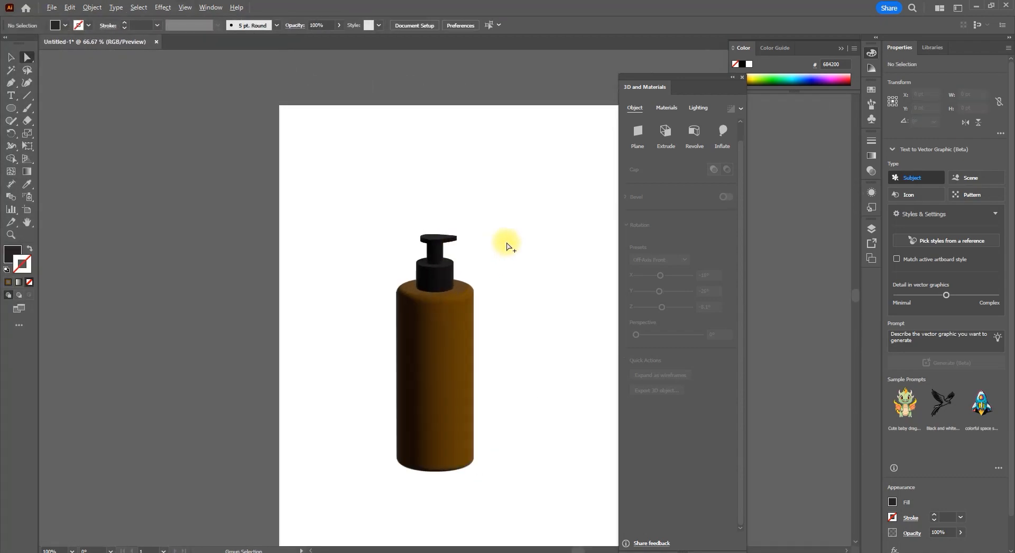
scroll(353, 228, "up", 4)
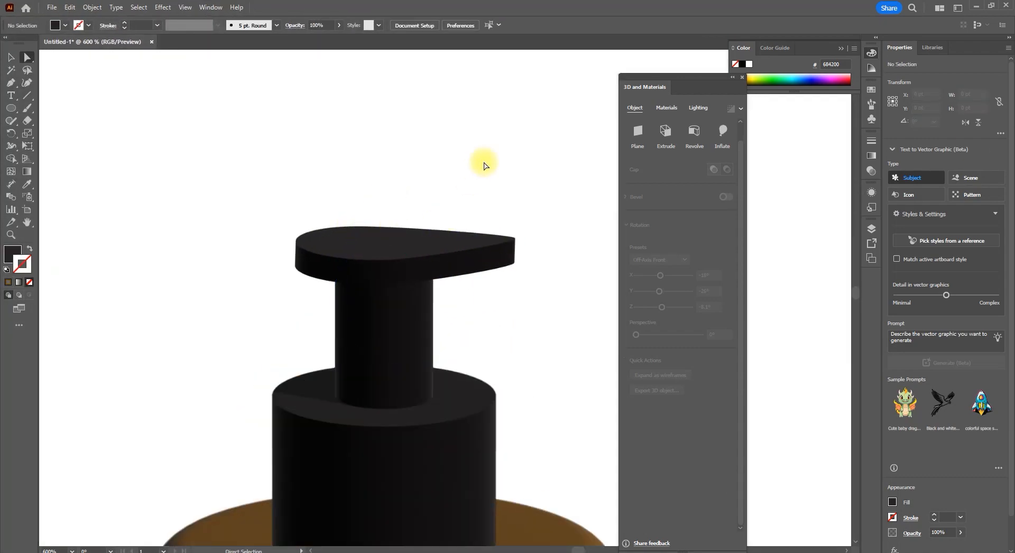
left_click(364, 262)
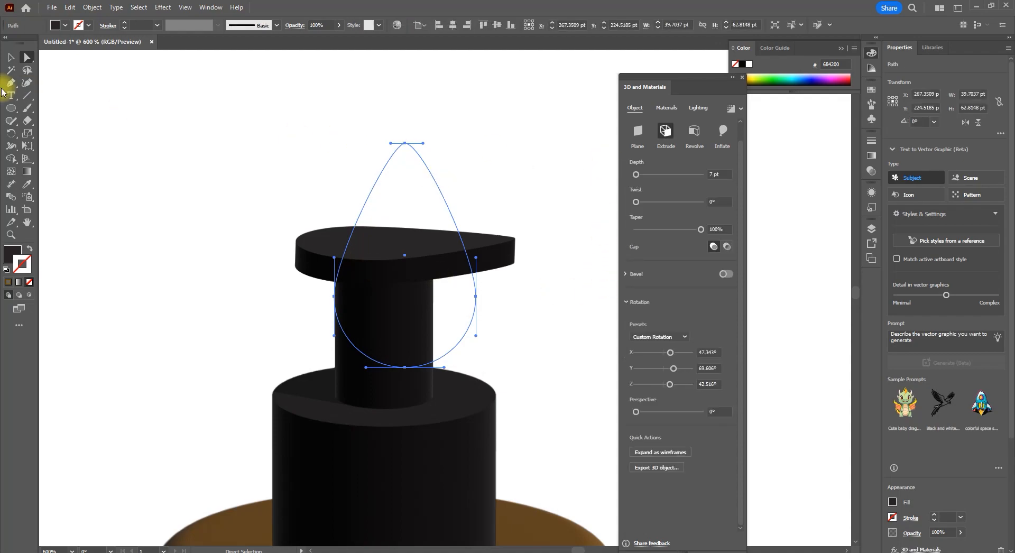
left_click(12, 56)
left_click(726, 274)
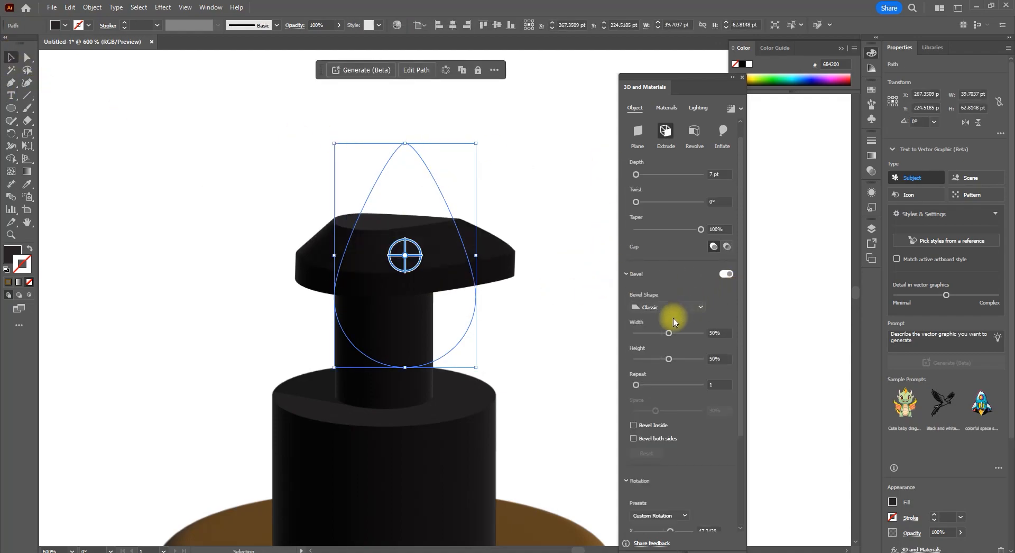
left_click_drag(667, 333, 645, 333)
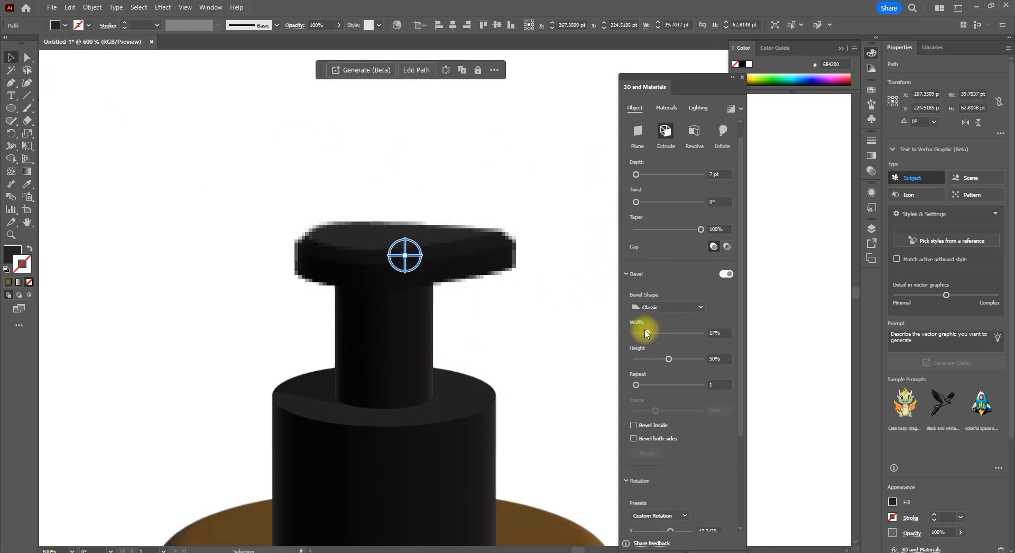
Change the pump head's bevel shape to Round and set the bevel width to 7%.
left_click(652, 307)
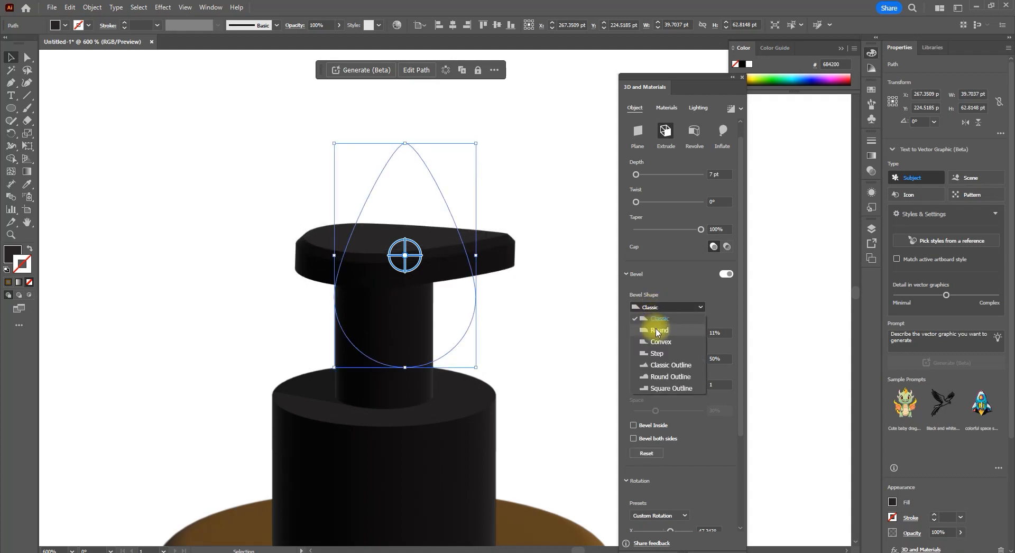
left_click(657, 332)
key("Down")
key("Down")
key("Down")
key("Down")
key("Down")
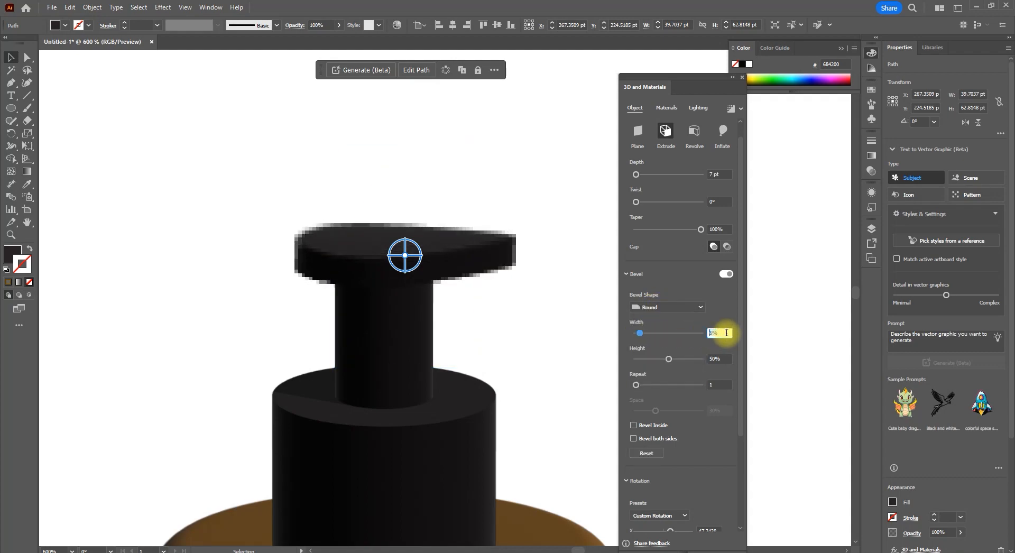
left_click(548, 329)
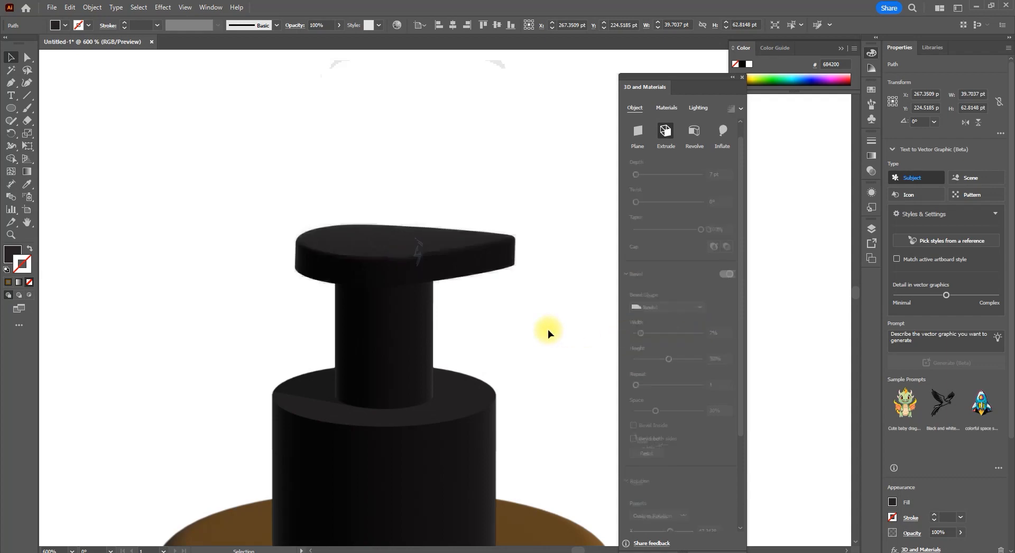
Make the brown bottle body's material glossier with roughness 0.15 and metallic 0.47.
scroll(320, 288, "down", 3)
scroll(466, 242, "down", 4)
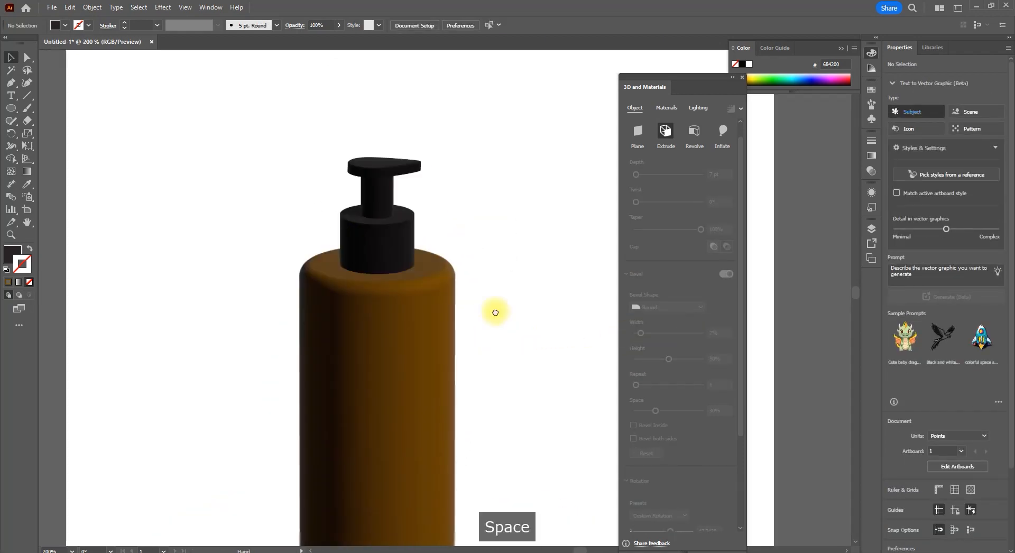
scroll(521, 328, "up", 2)
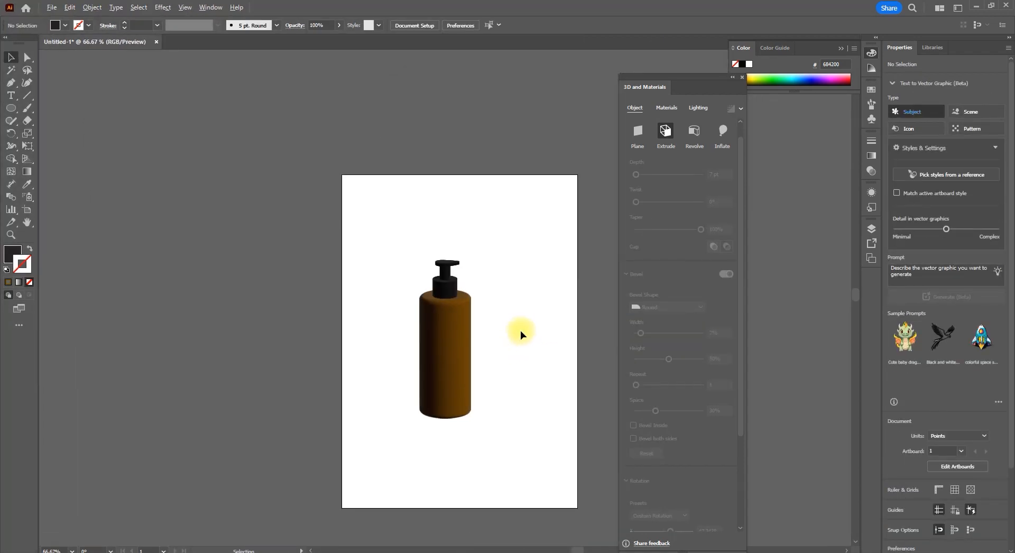
scroll(476, 375, "up", 1)
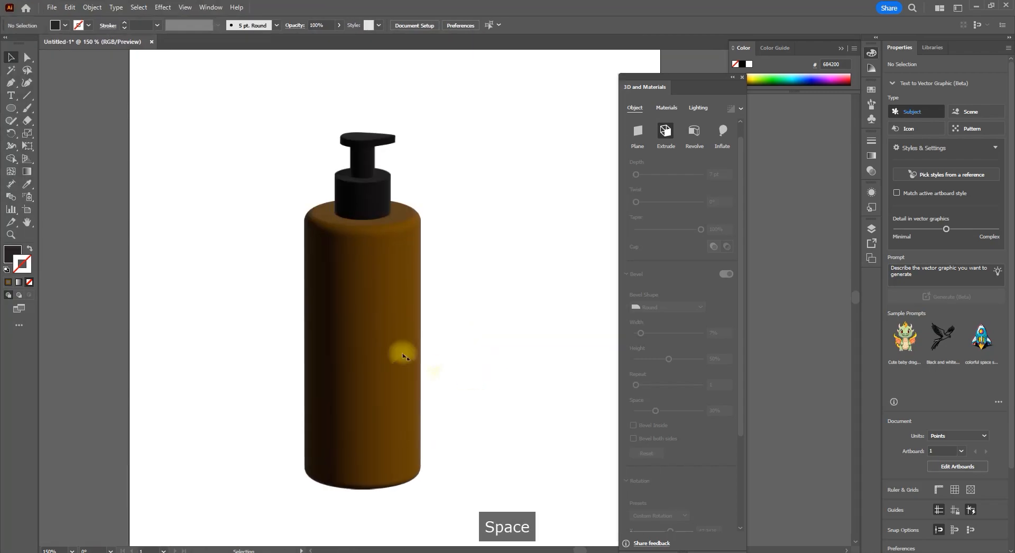
left_click(389, 323)
left_click(667, 107)
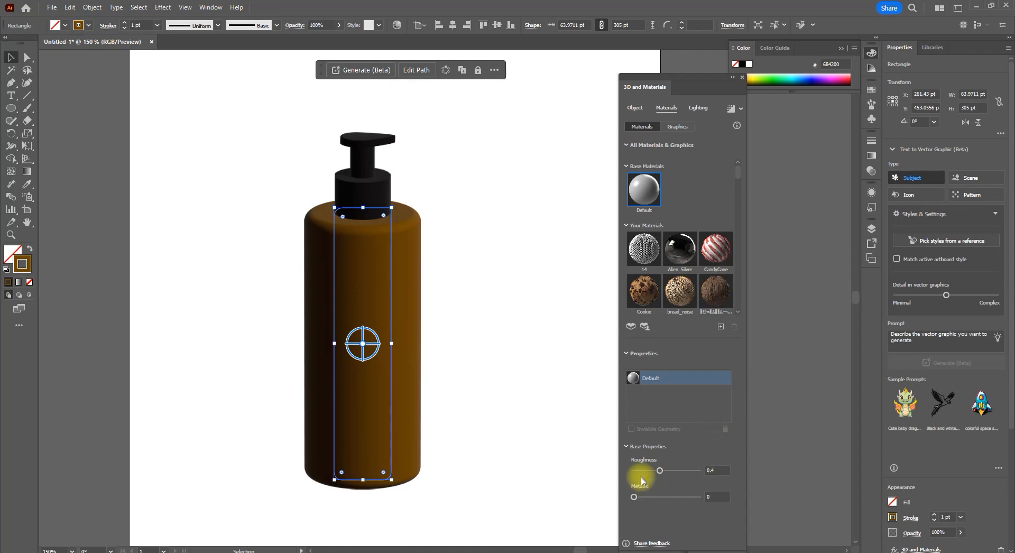
left_click_drag(634, 497, 665, 500)
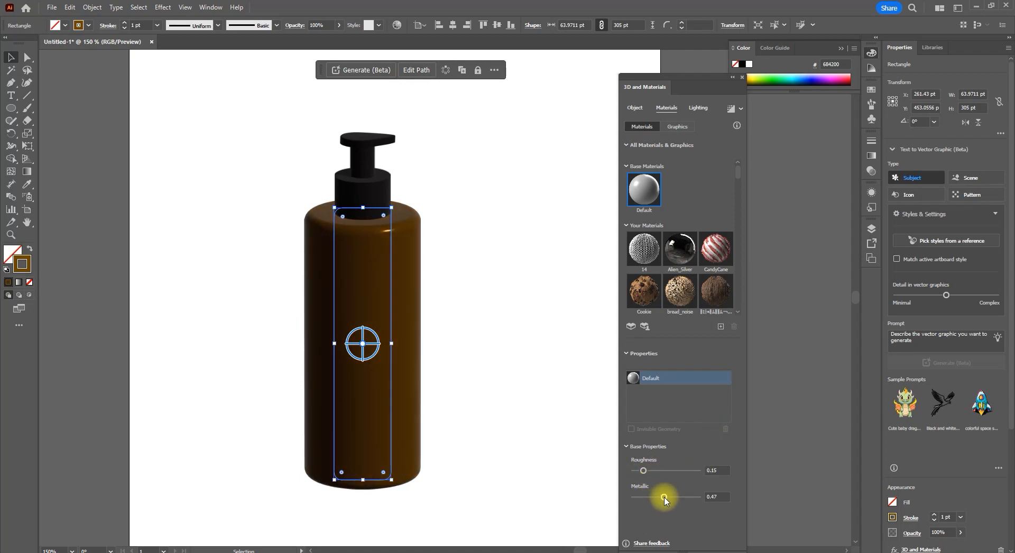
left_click(587, 286)
left_click(349, 297)
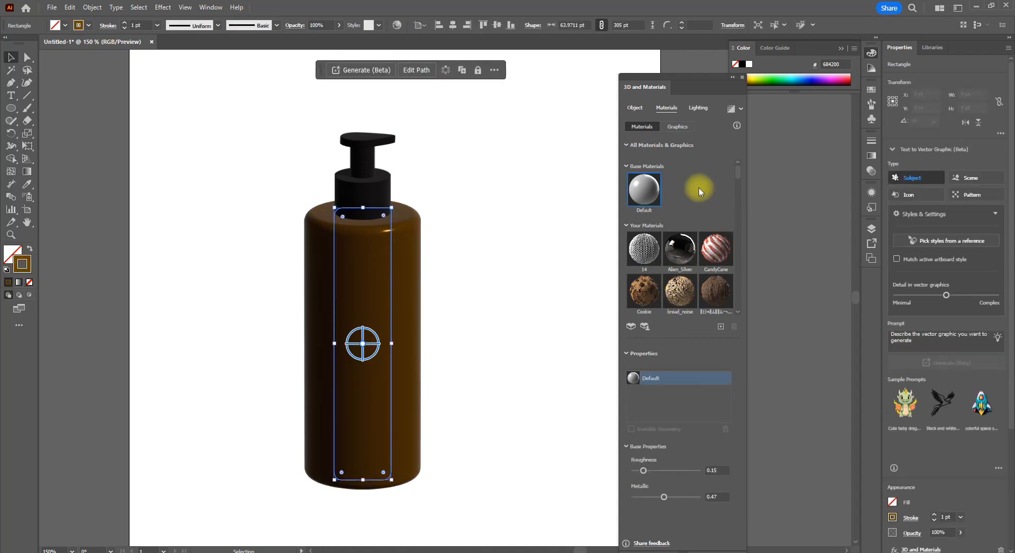
Apply the custom hair shampoo label graphic to the bottle body, then enlarge and reposition it to cover the front.
left_click(678, 127)
left_click(652, 278)
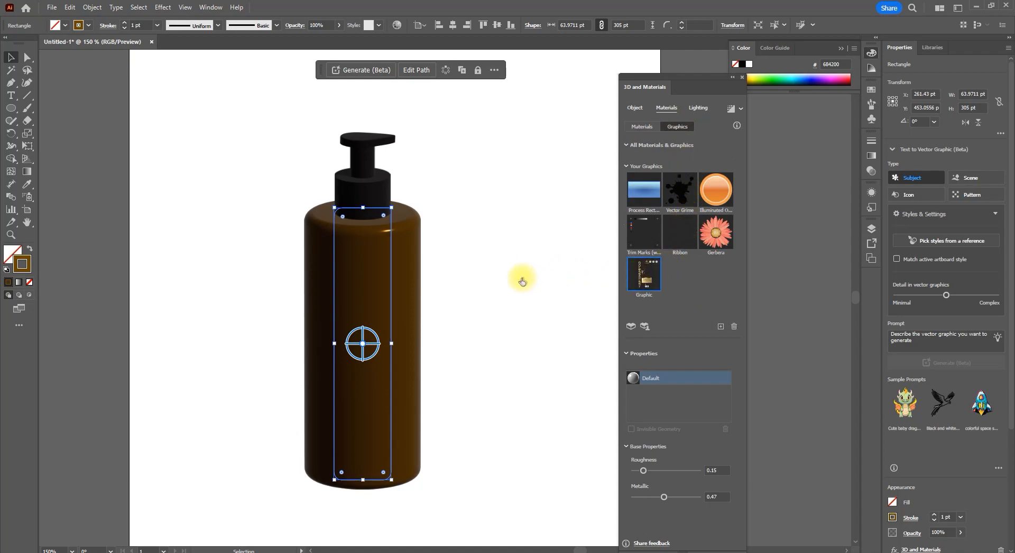
left_click_drag(430, 345, 473, 346)
left_click_drag(385, 368, 367, 390)
left_click_drag(471, 357, 486, 360)
left_click(479, 274)
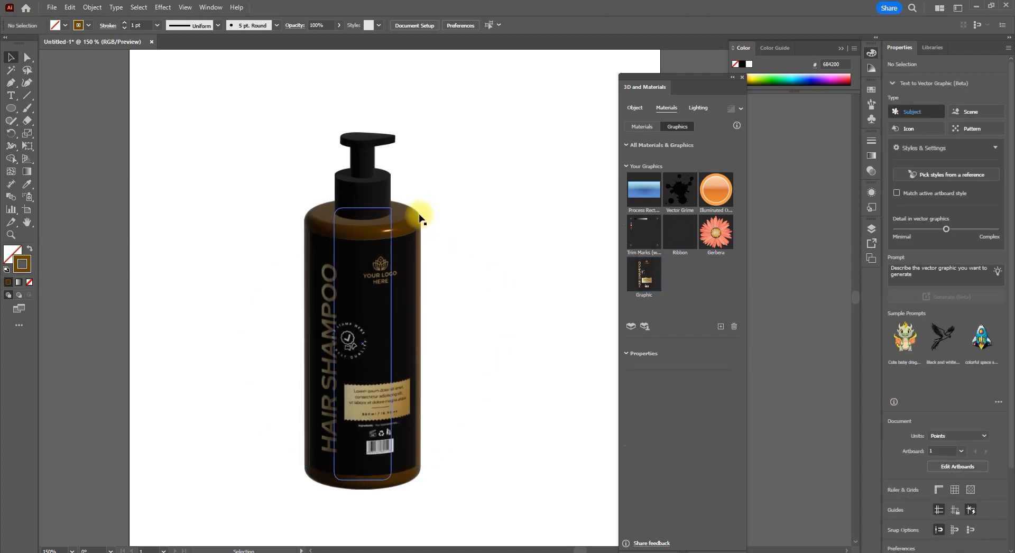
Apply the Varnished Wood material to the bottle body beneath the label graphic.
left_click(421, 218)
left_click(643, 126)
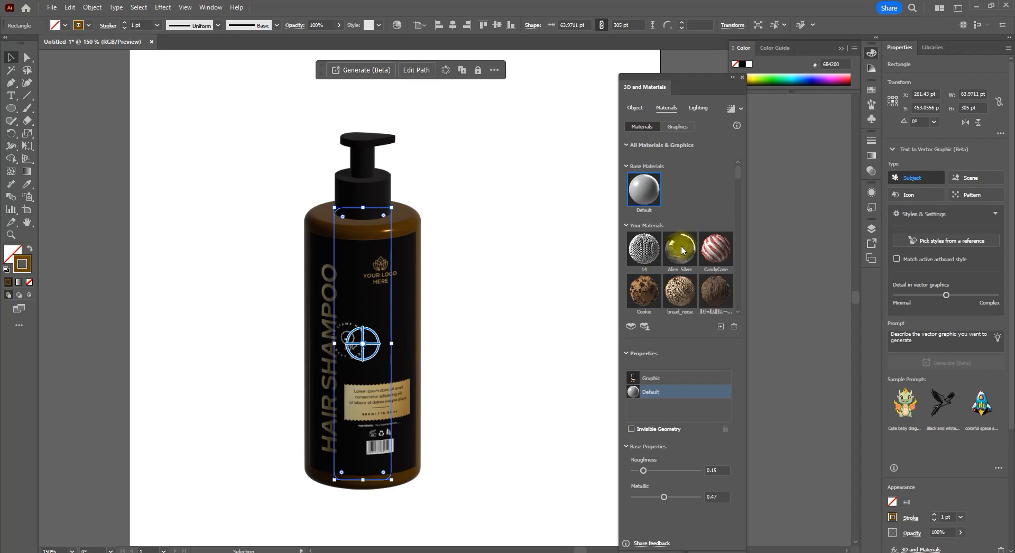
scroll(677, 238, "down", 3)
scroll(682, 250, "down", 5)
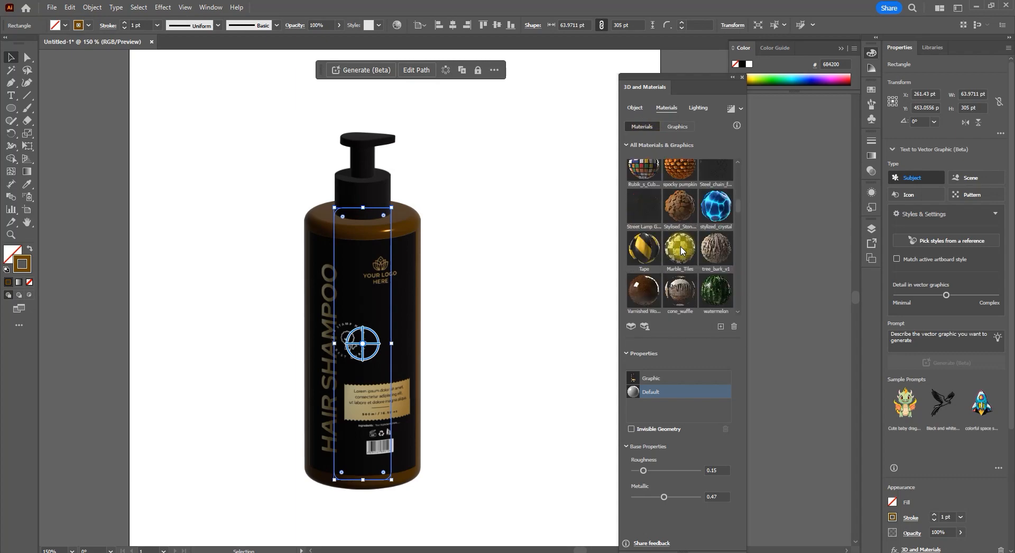
left_click(643, 245)
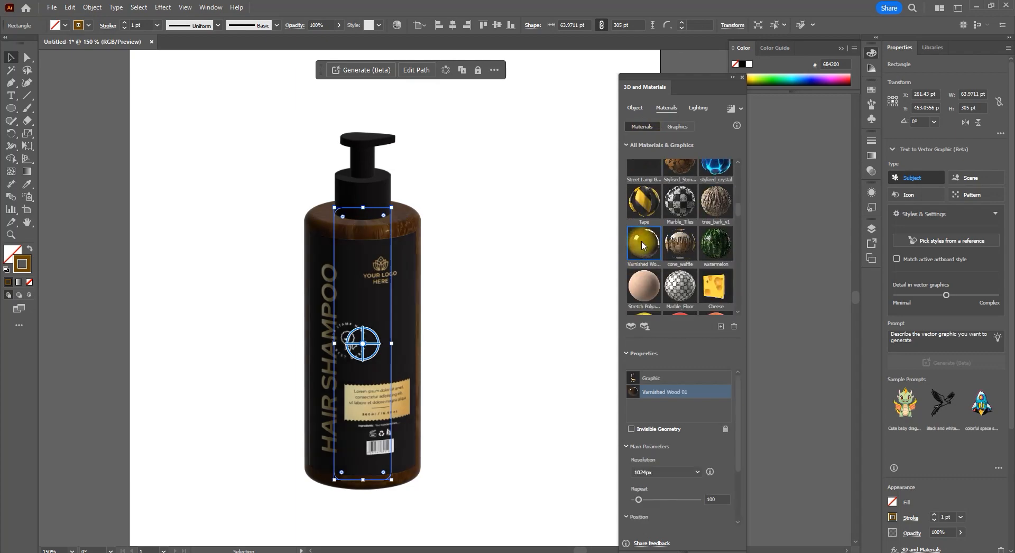
left_click(454, 243)
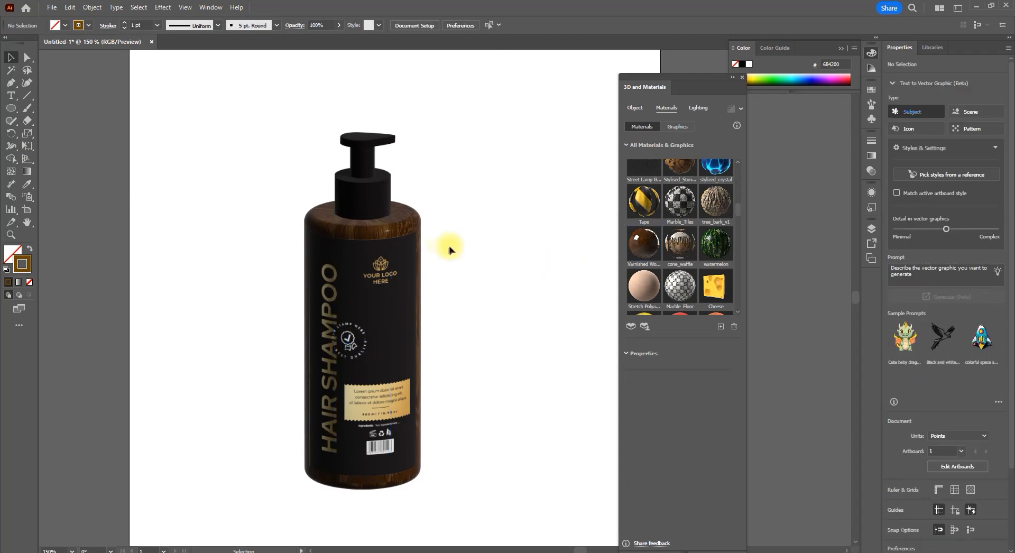
Set the material of the cap and the pump head to roughness 0.11 and metallic 0.31.
left_click(357, 180)
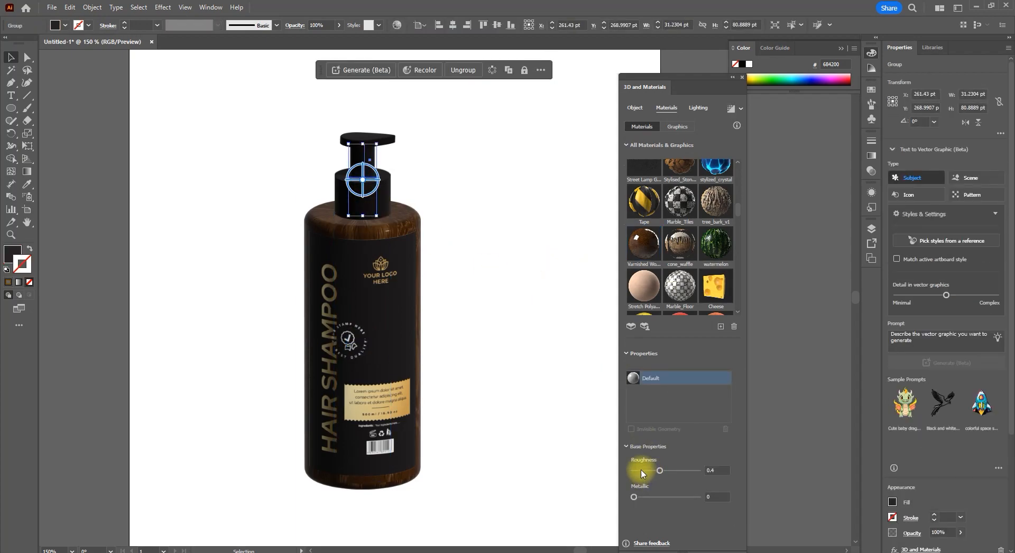
left_click(718, 470)
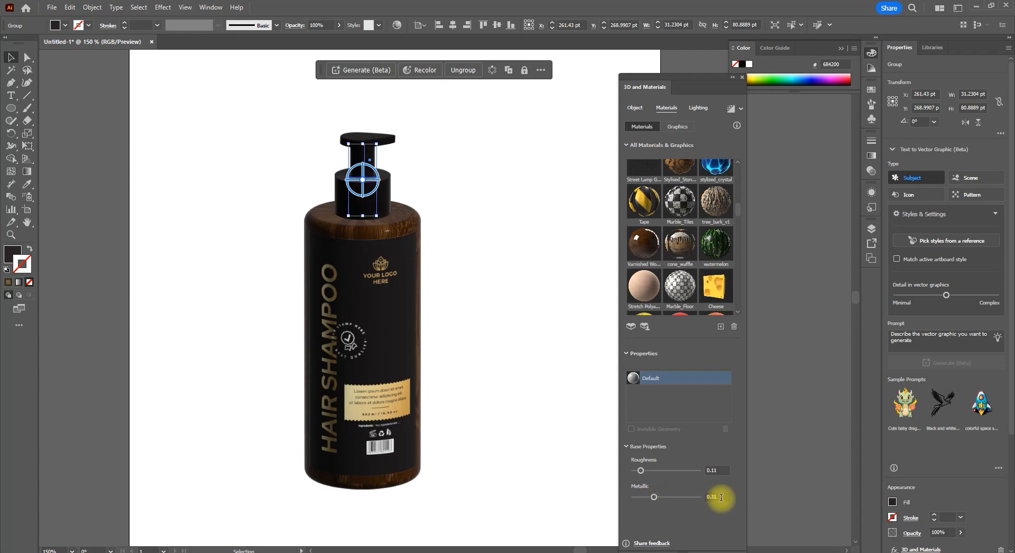
left_click(393, 141)
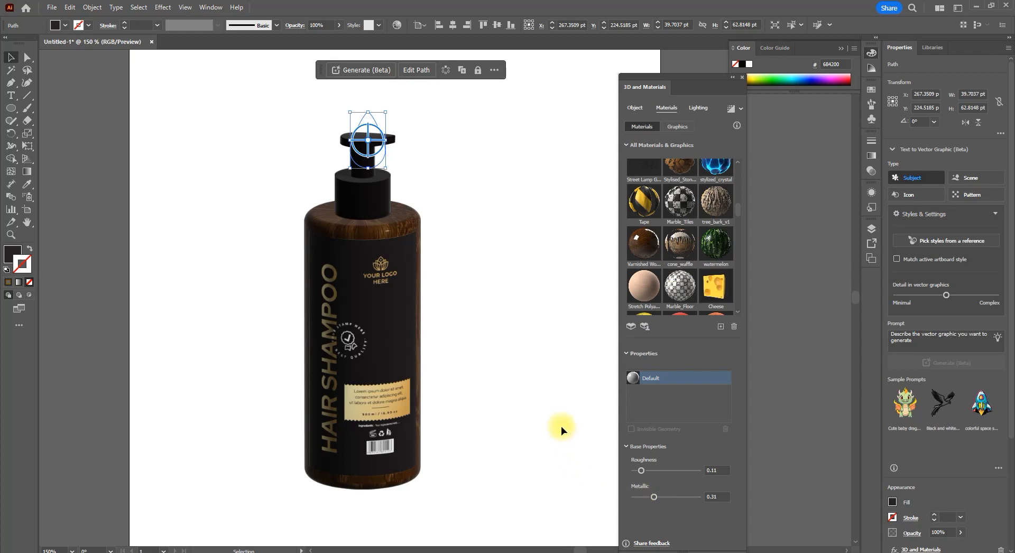
left_click(529, 357)
Turn on shadows for the bottle body, position them Below Object and extend the shadow bounds to about 368%.
scroll(480, 265, "down", 2)
scroll(499, 303, "up", 1)
key("space")
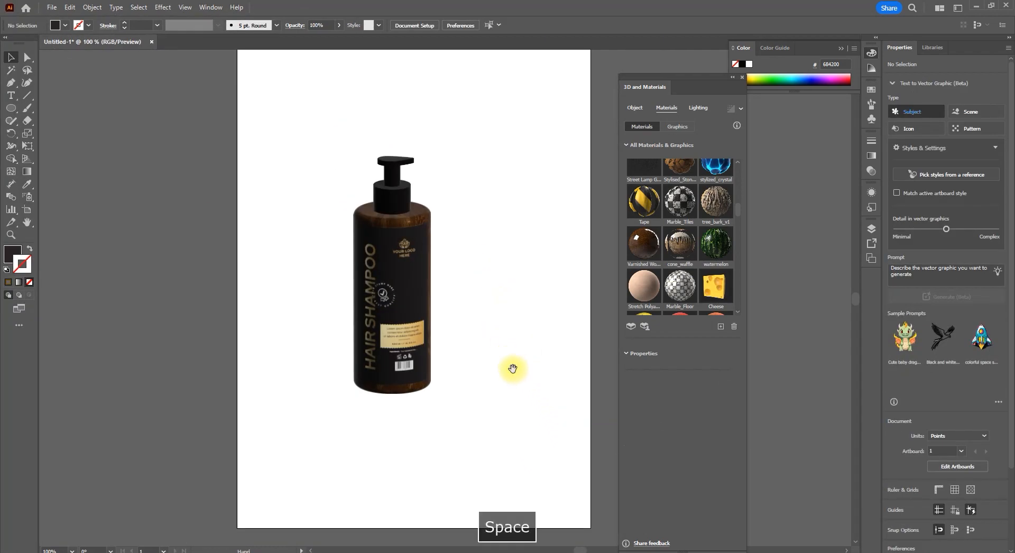
left_click_drag(513, 369, 506, 359)
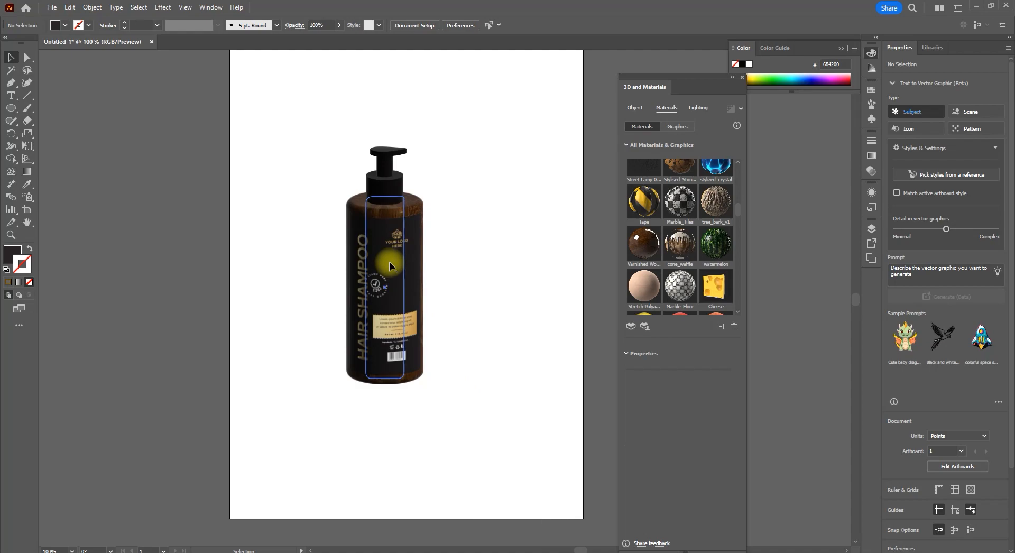
left_click(396, 371)
left_click(698, 109)
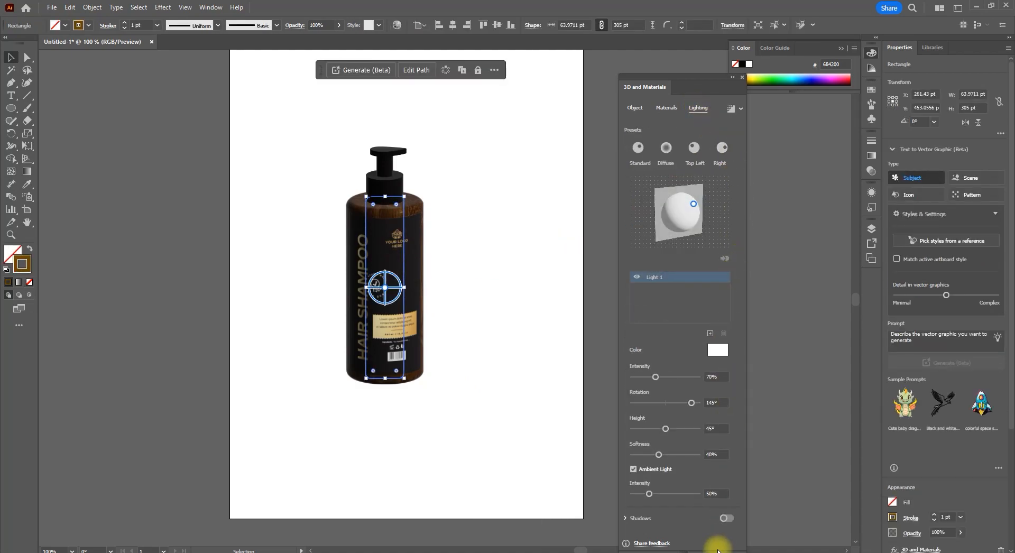
left_click(727, 519)
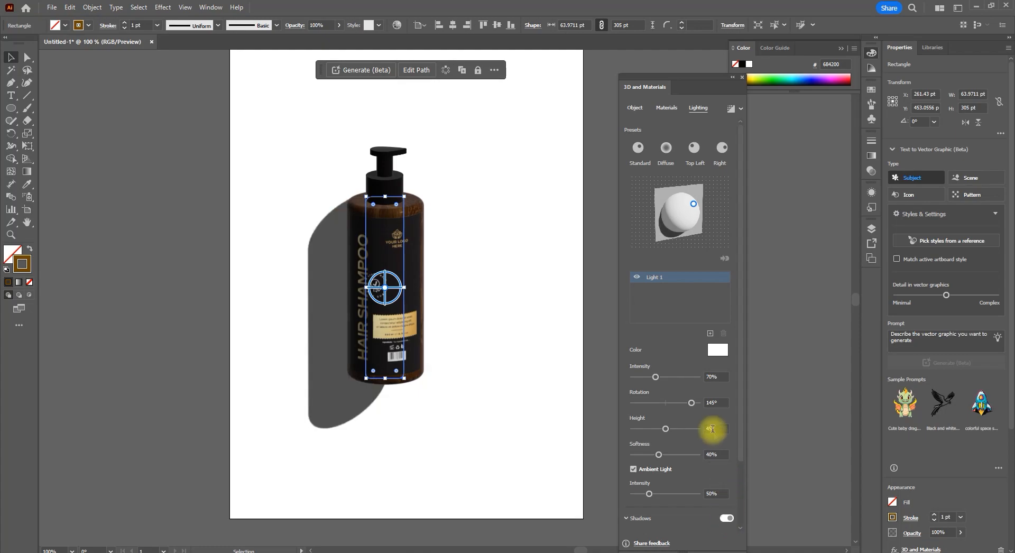
scroll(667, 484, "down", 3)
left_click(656, 472)
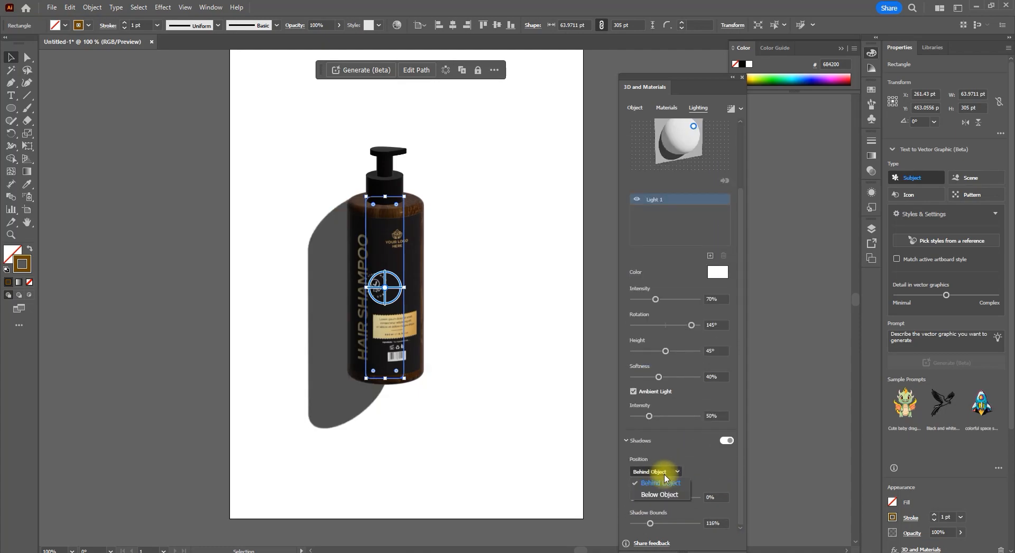
left_click(659, 493)
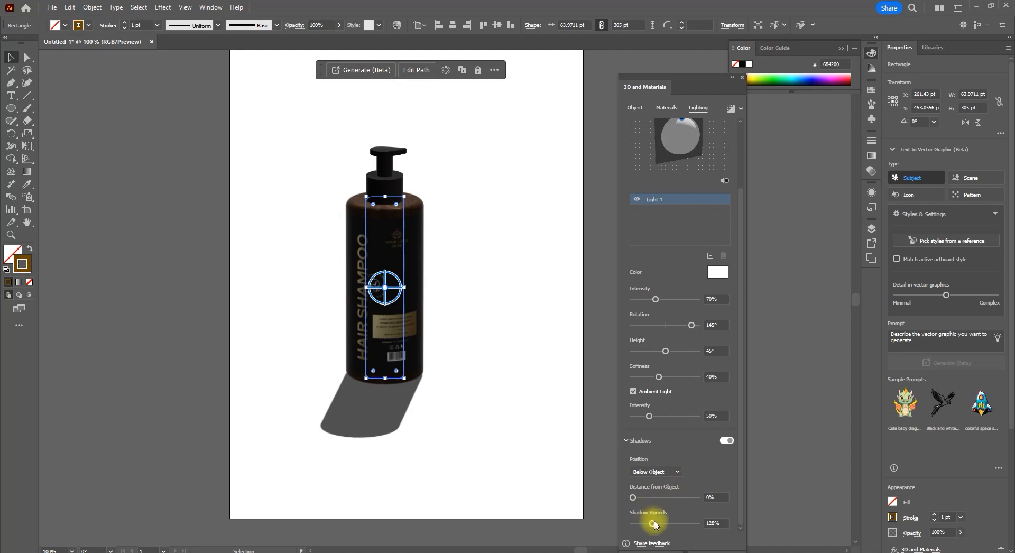
left_click_drag(652, 523, 693, 523)
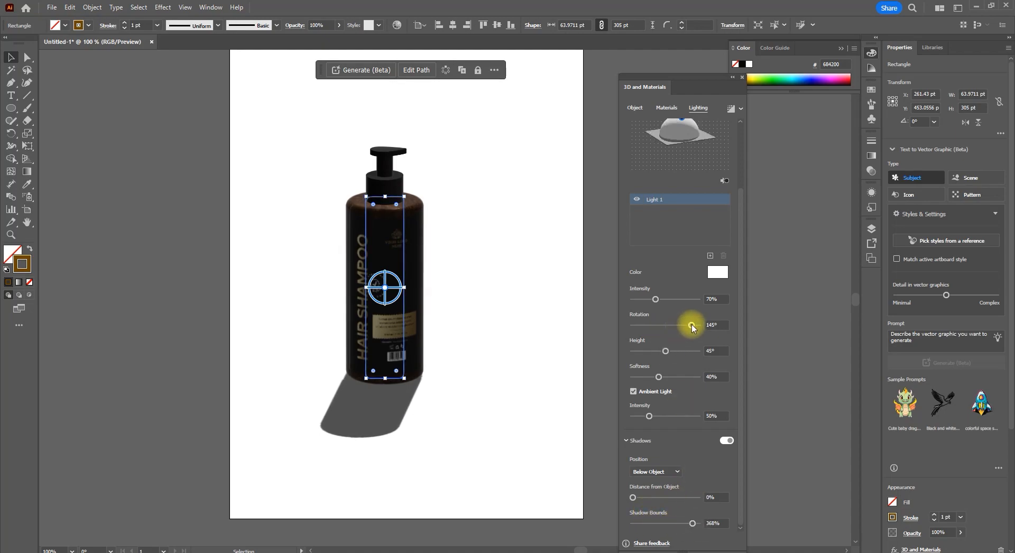
Adjust the bottle body's light to rotation 48°, height 53° and softness 96%.
left_click_drag(692, 325, 682, 325)
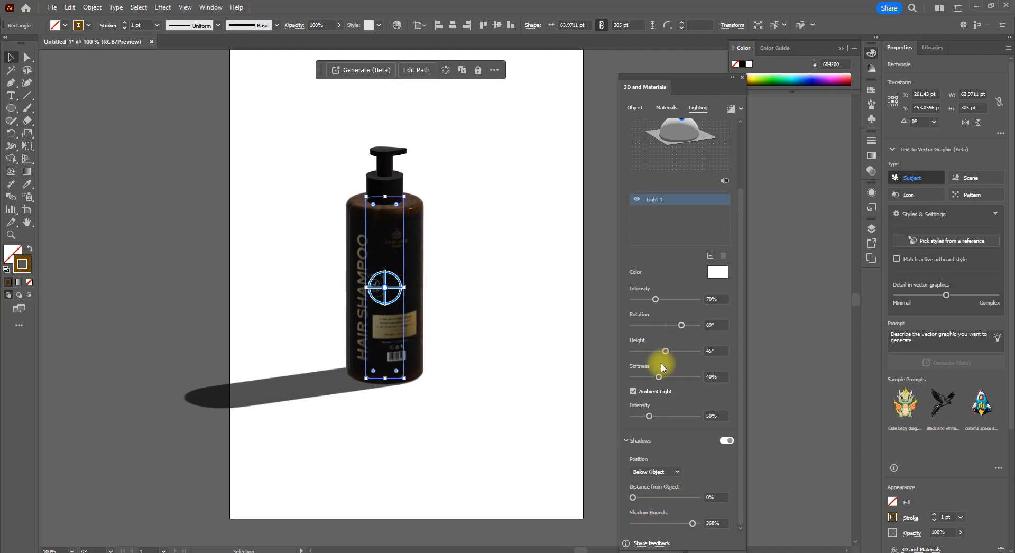
left_click_drag(659, 376, 669, 378)
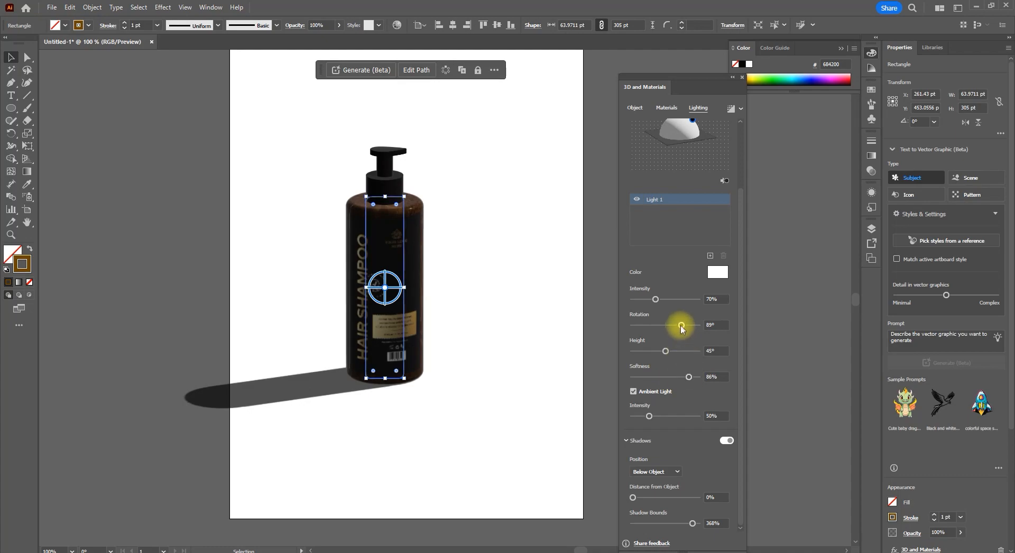
left_click_drag(681, 325, 694, 377)
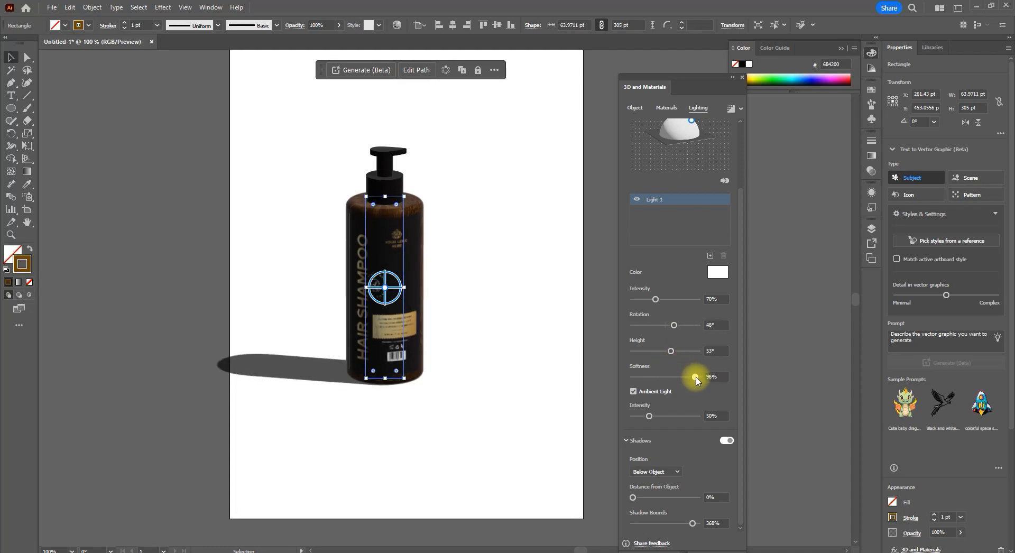
Enable ray tracing at High quality for the bottle body and render it.
left_click(740, 110)
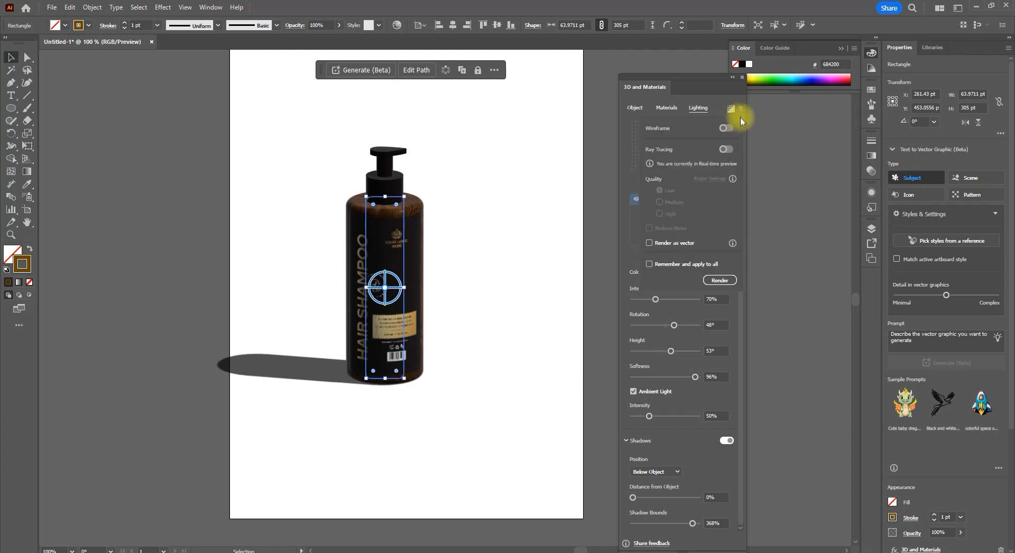
left_click(726, 150)
left_click(659, 214)
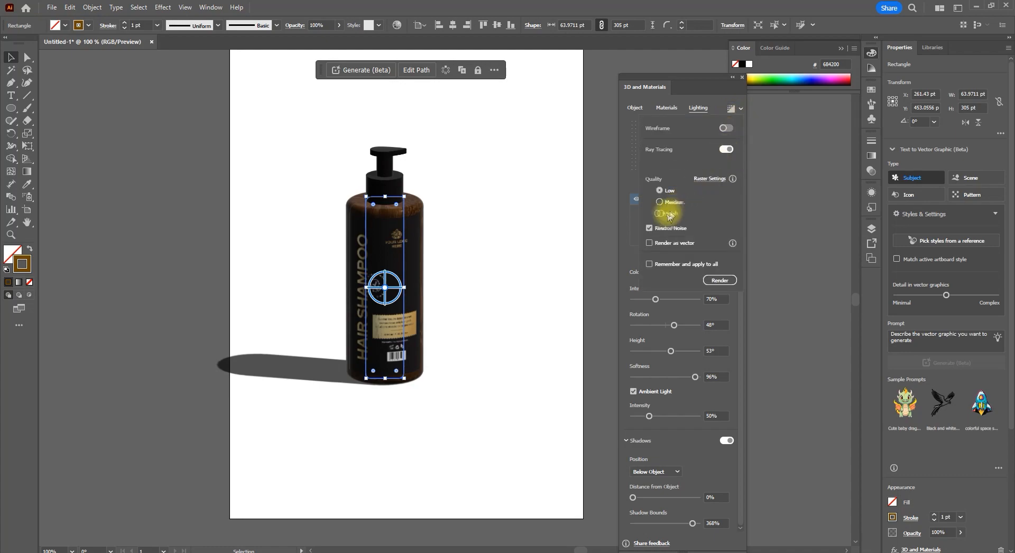
left_click(719, 281)
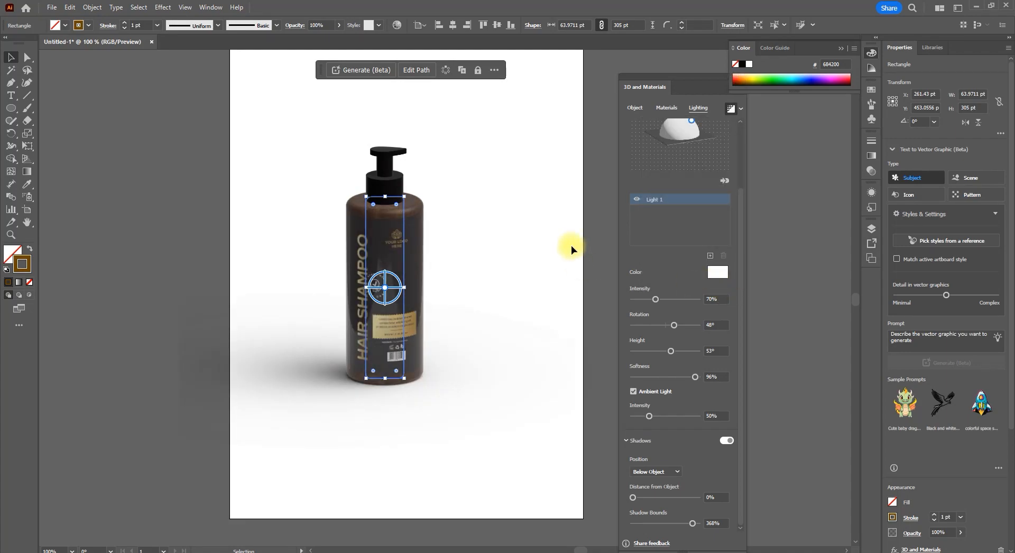
left_click(550, 237)
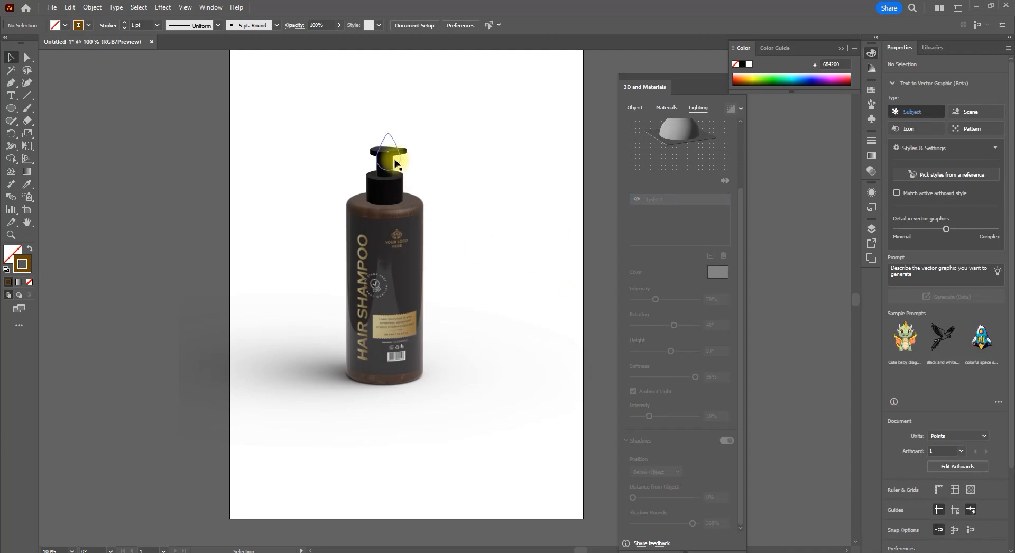
Turn on shadows for the pump cap group, position them Below Object and extend the shadow bounds to about 378%.
left_click(384, 170)
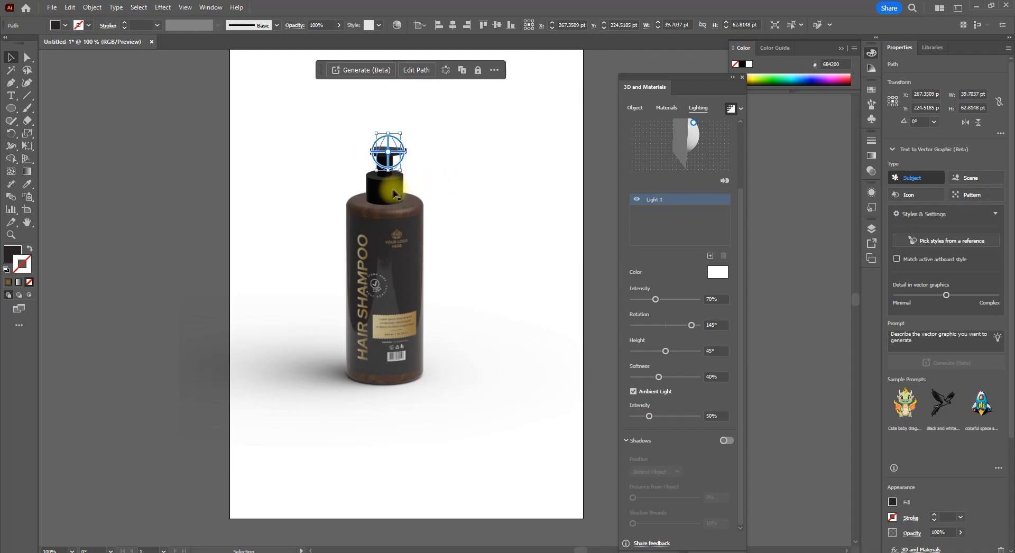
left_click(380, 196)
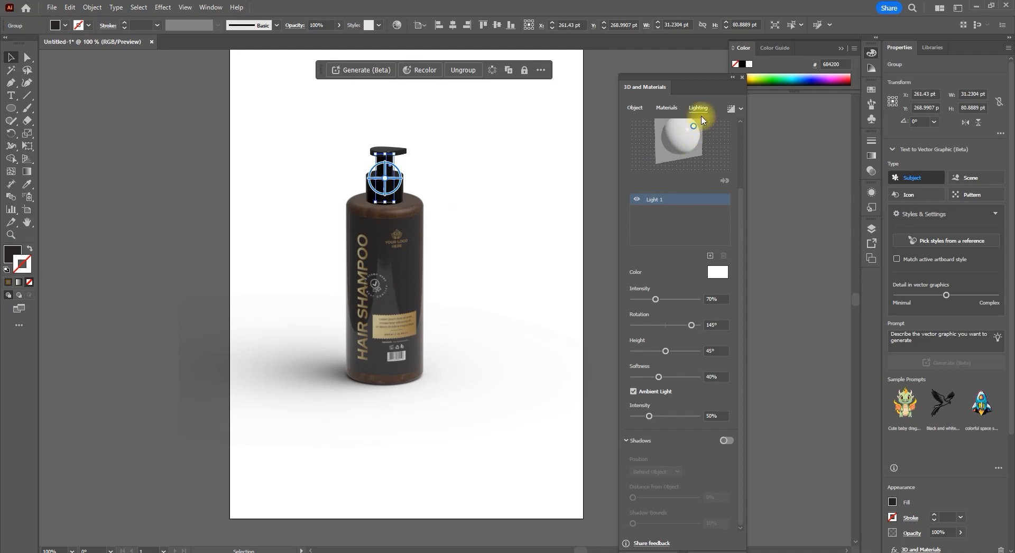
left_click(727, 441)
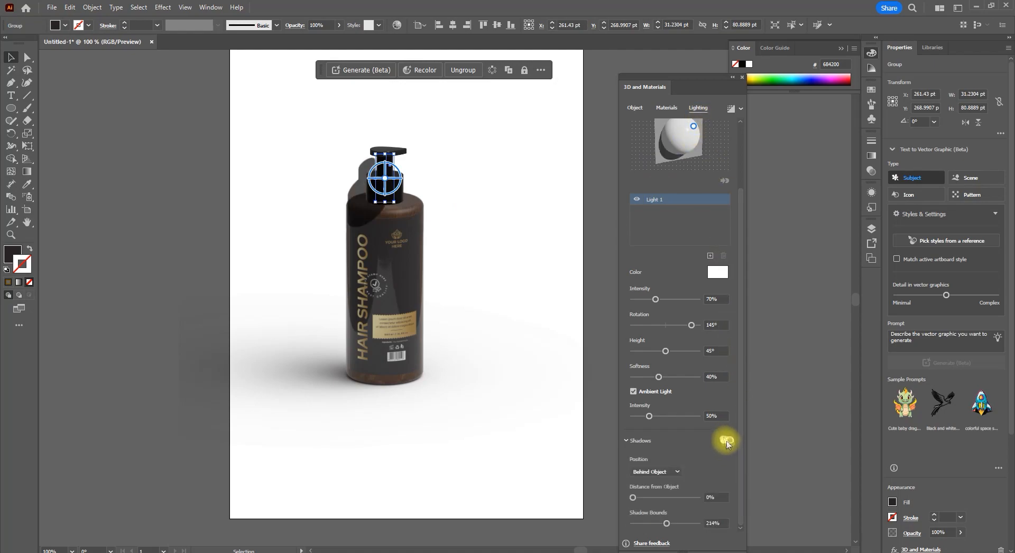
left_click(673, 472)
left_click(673, 495)
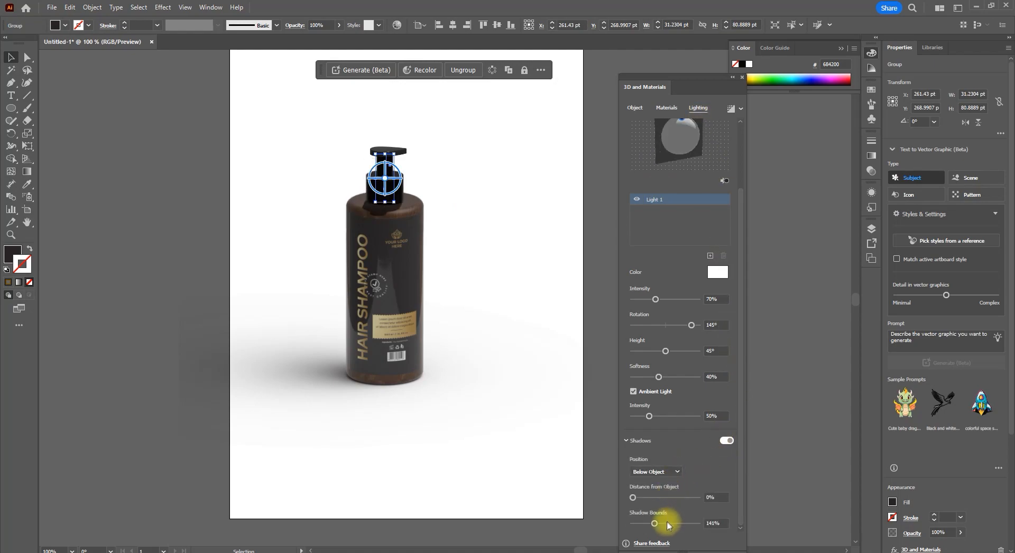
left_click_drag(655, 524, 694, 524)
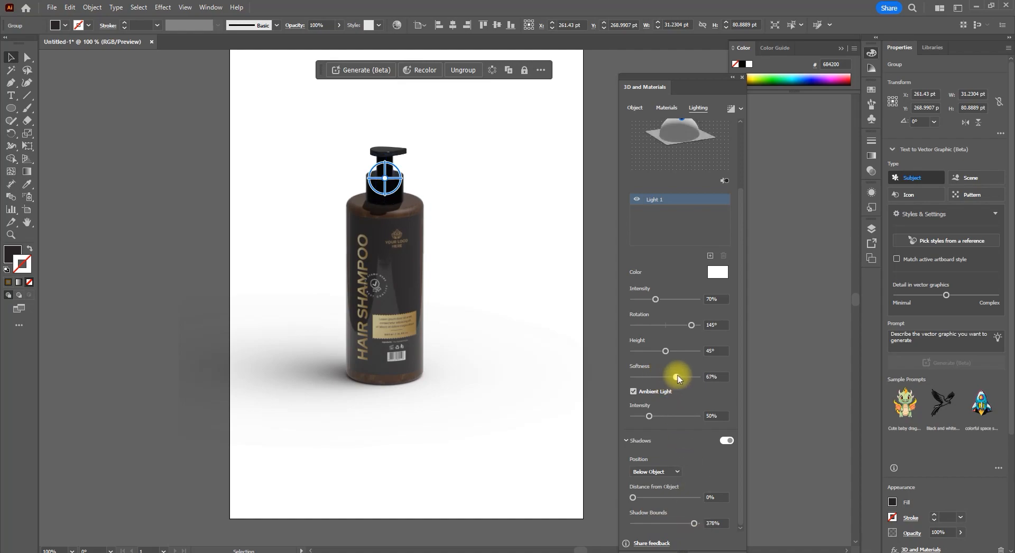
Set the pump cap's light to rotation 57°, height 66° and softness 72%, and render it with ray tracing.
left_click_drag(678, 378, 680, 376)
left_click(686, 325)
left_click_drag(682, 326, 682, 356)
left_click(682, 326)
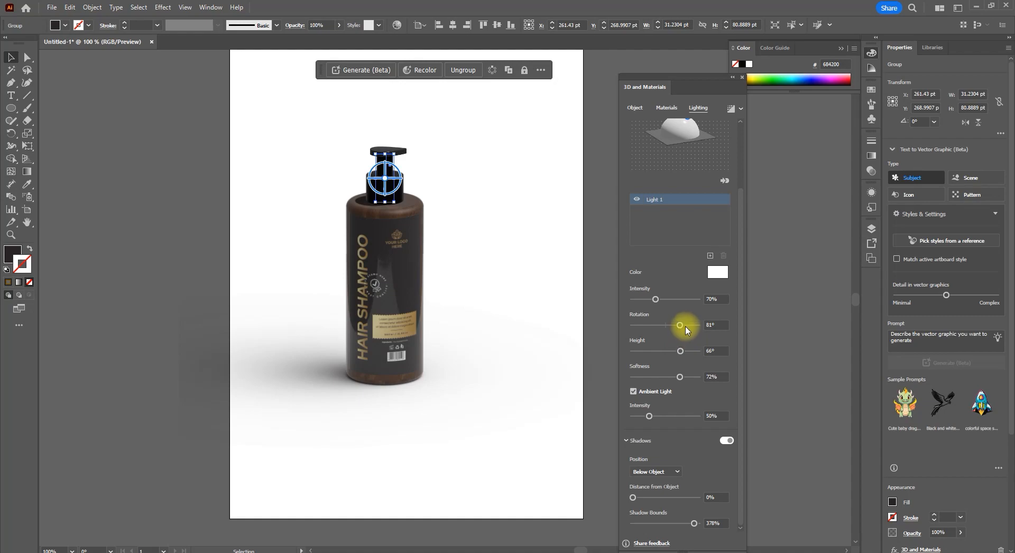
left_click_drag(678, 328, 675, 327)
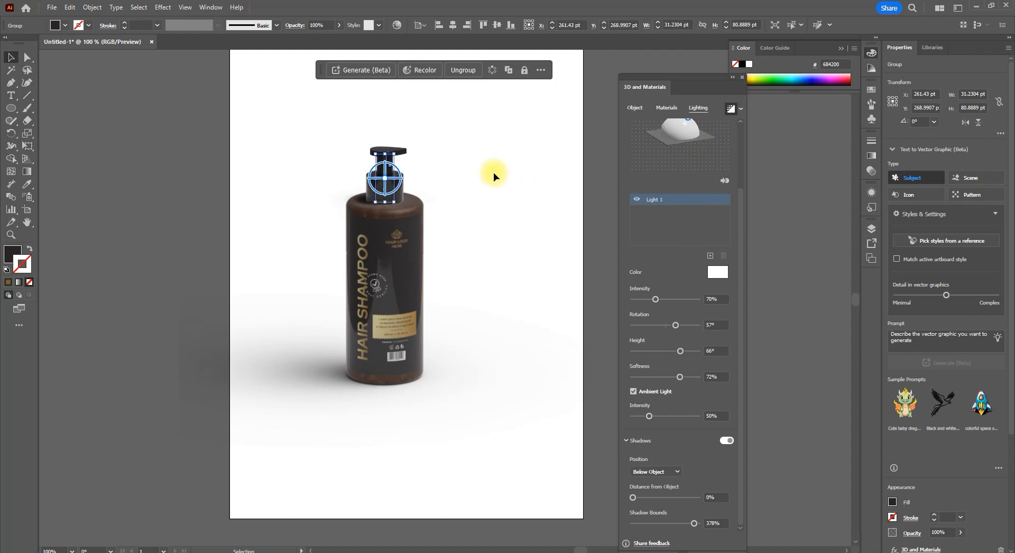
left_click(518, 228)
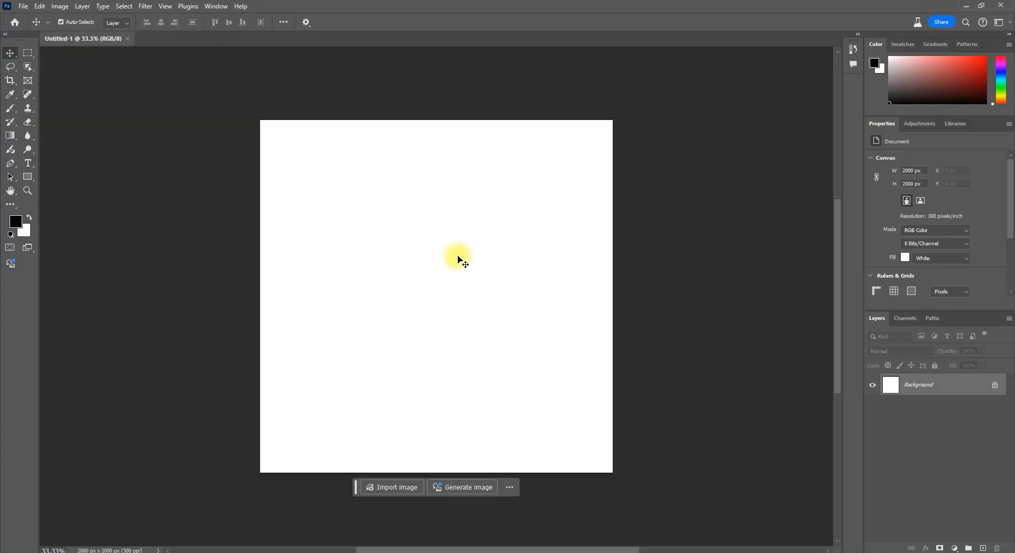
Switch to Photoshop and paste the rendered bottle as pixels into the blank 2000 × 2000 px document.
key("ctrl+v")
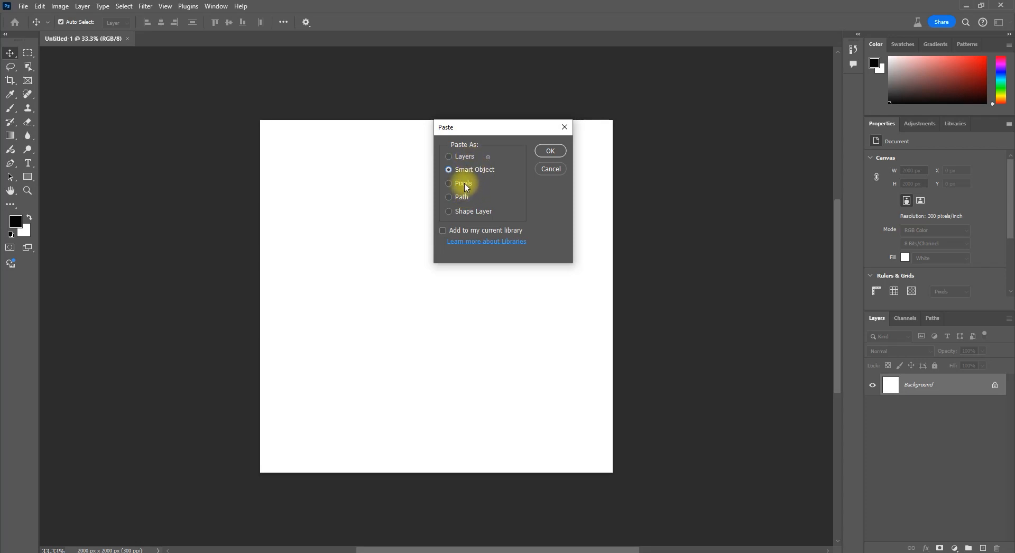
left_click(546, 153)
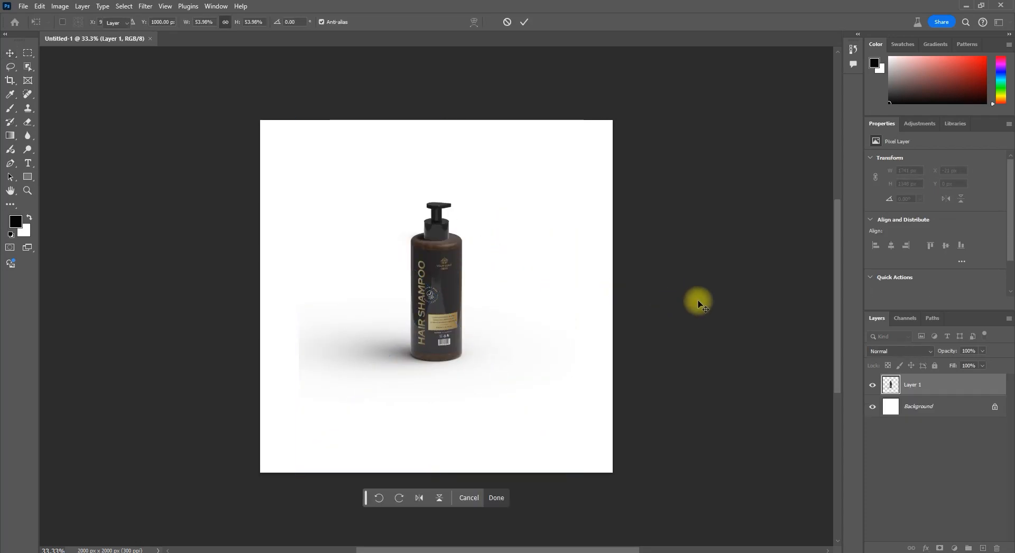
Convert the bottle layer to a smart object, scale it to about 136% and move it down to the canvas's lower edge.
right_click(933, 384)
left_click(929, 307)
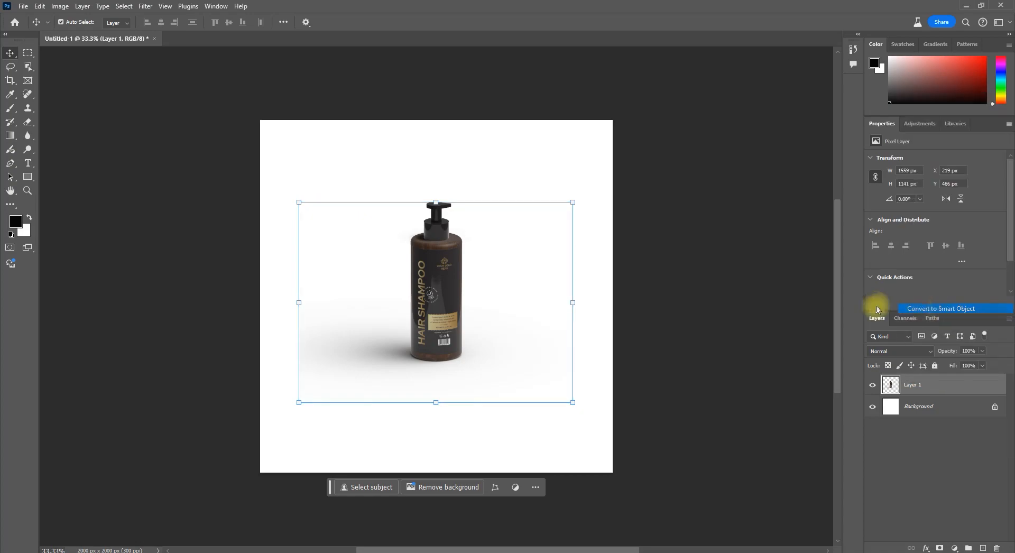
left_click_drag(435, 408, 438, 445)
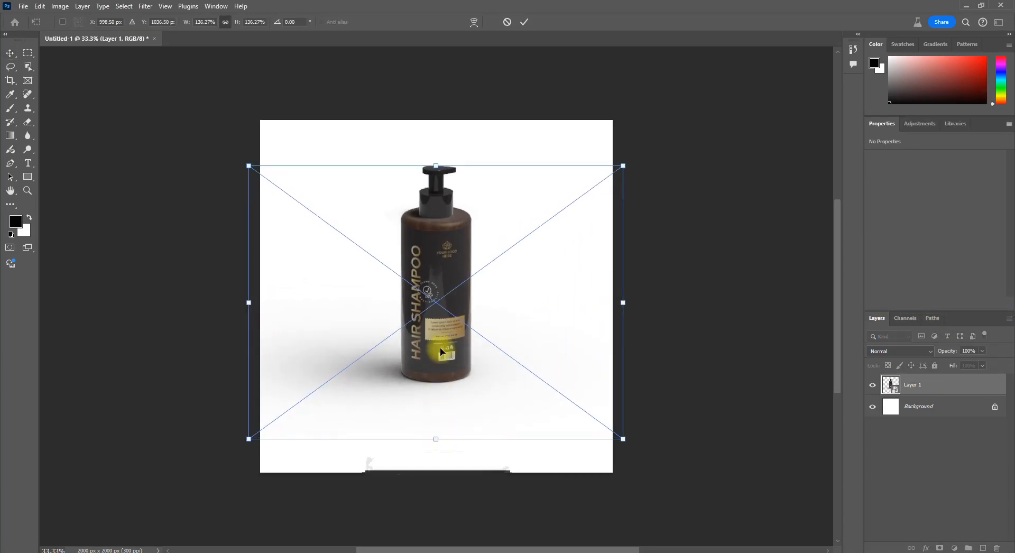
left_click_drag(444, 352, 447, 389)
key("Return")
scroll(460, 386, "up", 2)
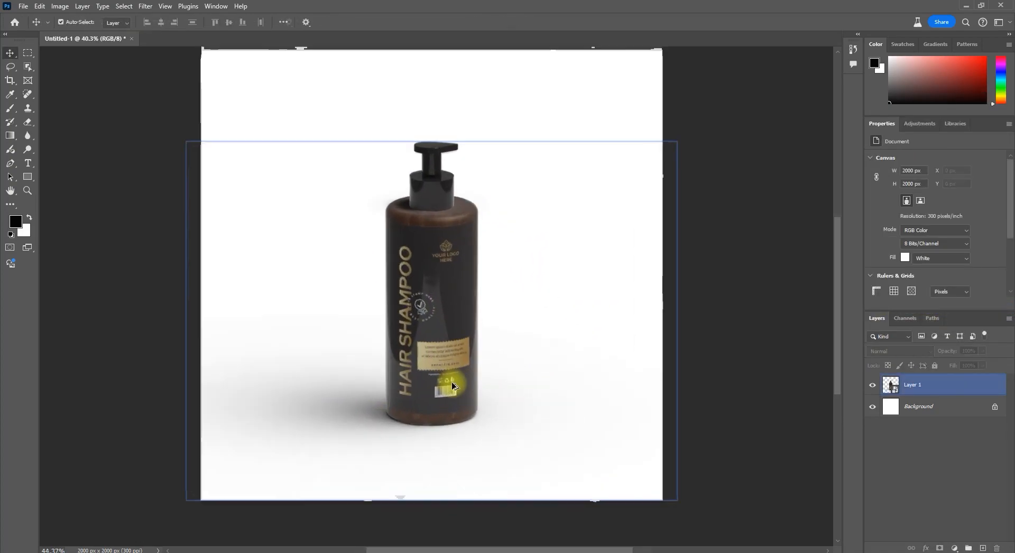
scroll(456, 382, "down", 3)
left_click(440, 338)
left_click(727, 411)
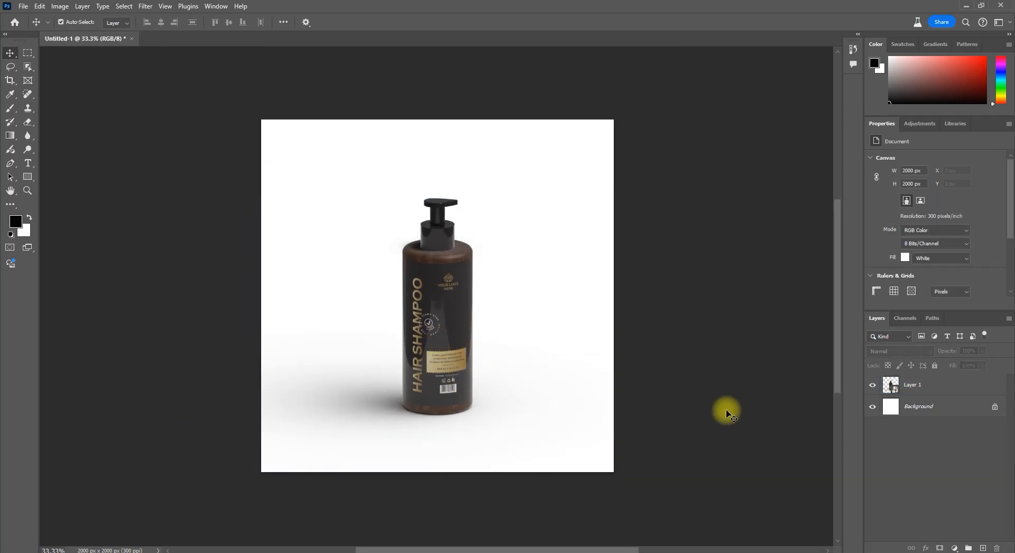
Apply a Levels adjustment to the bottle layer with input black point 34 and white point 189.
left_click(458, 339)
left_click(60, 5)
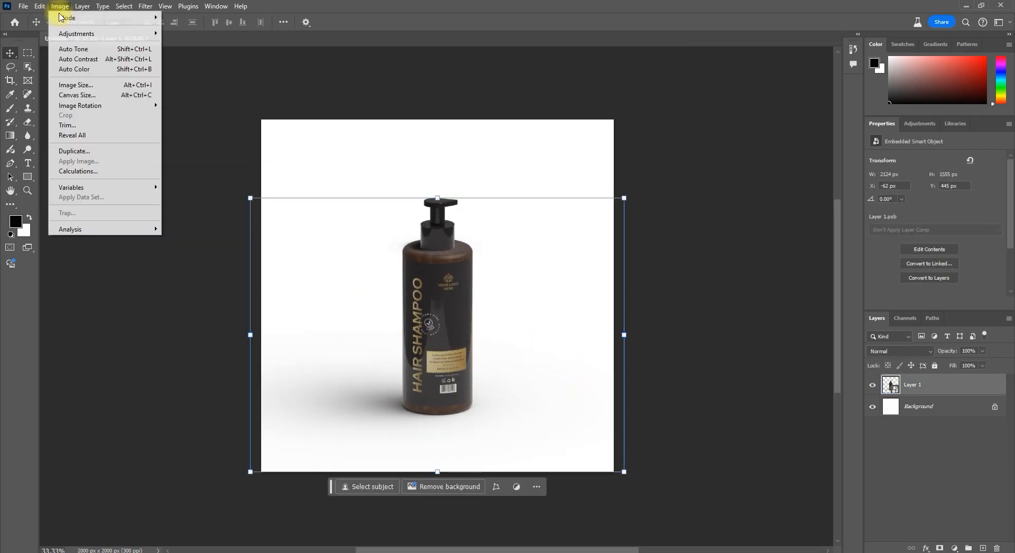
mouse_move(80, 34)
left_click(189, 43)
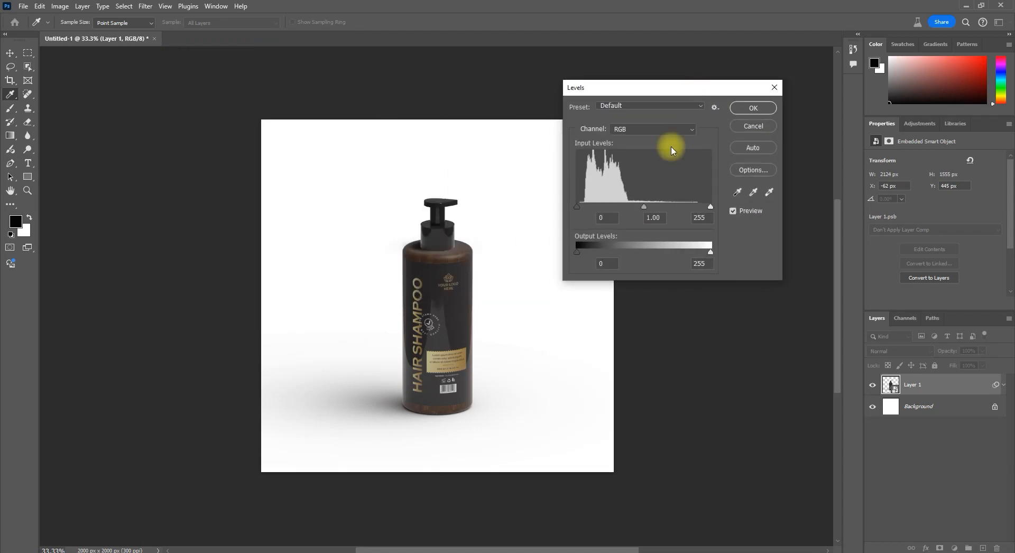
left_click_drag(577, 206, 583, 207)
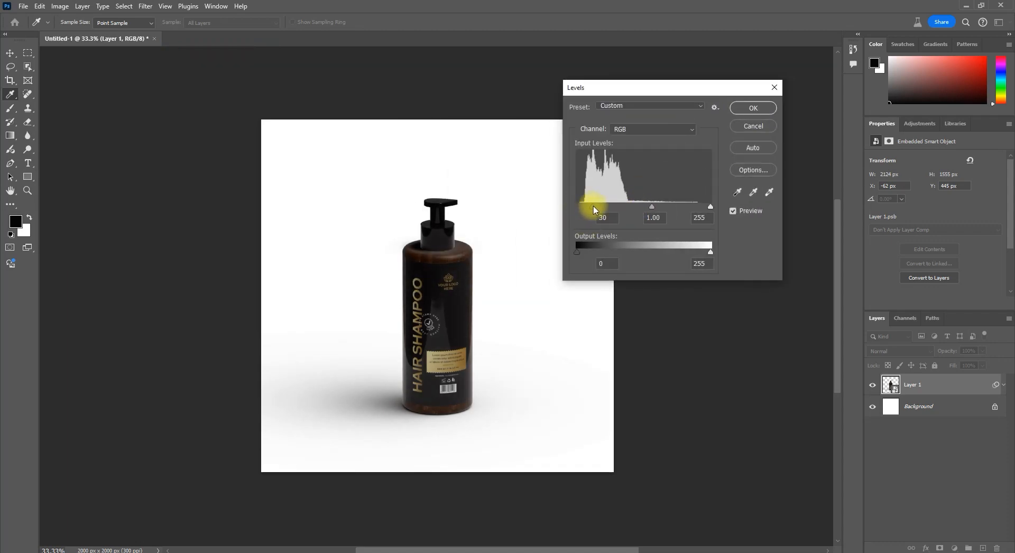
left_click_drag(711, 207, 677, 207)
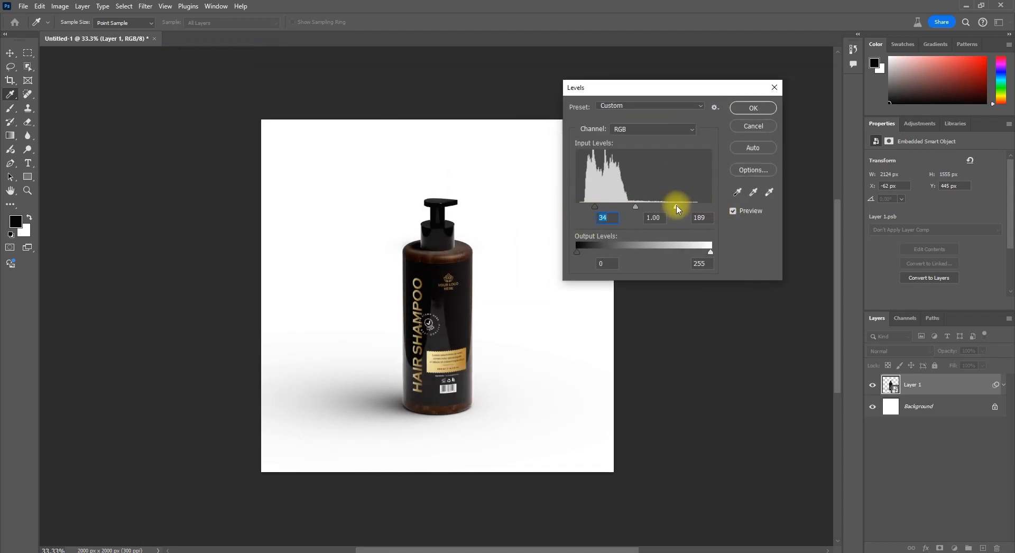
left_click(753, 108)
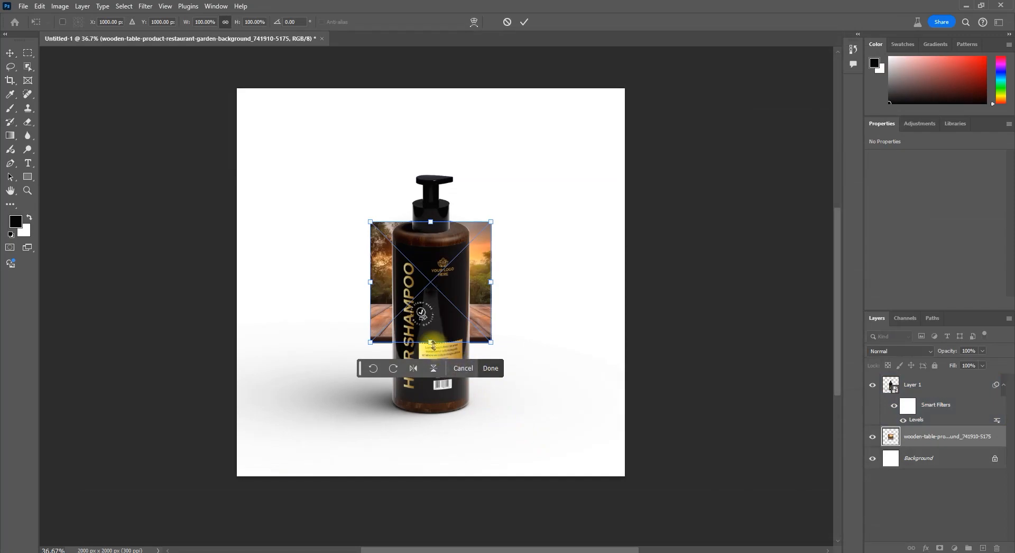
Scale the placed wooden-table background image to about 319% so it fills the whole canvas behind the bottle.
left_click_drag(431, 364, 430, 476)
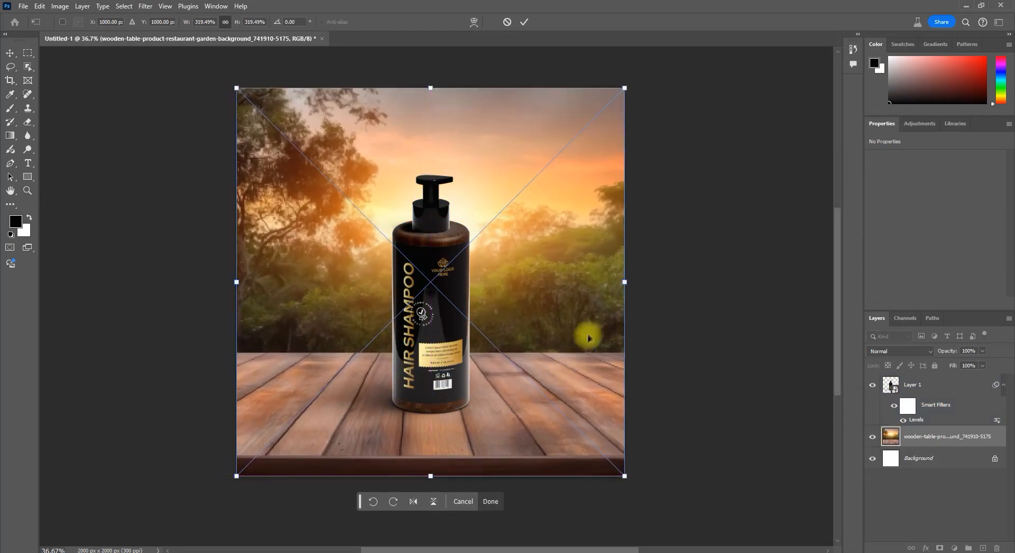
left_click_drag(630, 283, 635, 288)
key("Return")
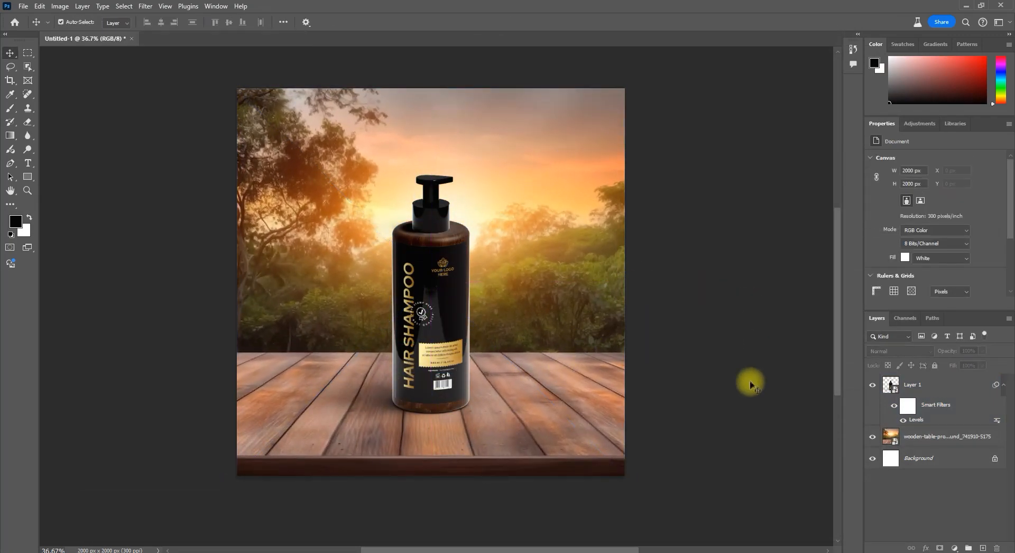
Apply a Levels adjustment to the wooden-table background with input black point 21 and white point 216.
left_click(59, 6)
mouse_move(79, 33)
left_click(181, 43)
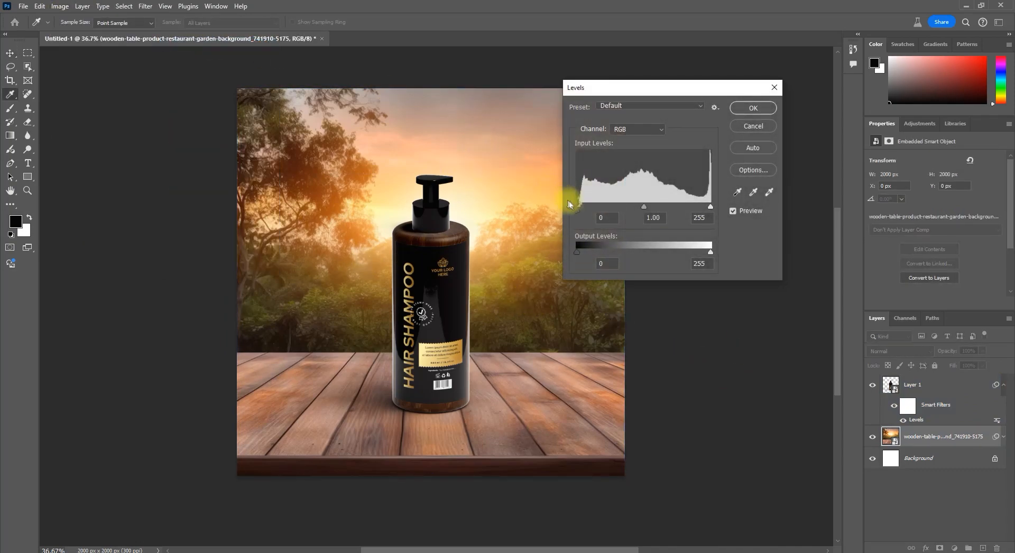
left_click_drag(584, 210, 588, 209)
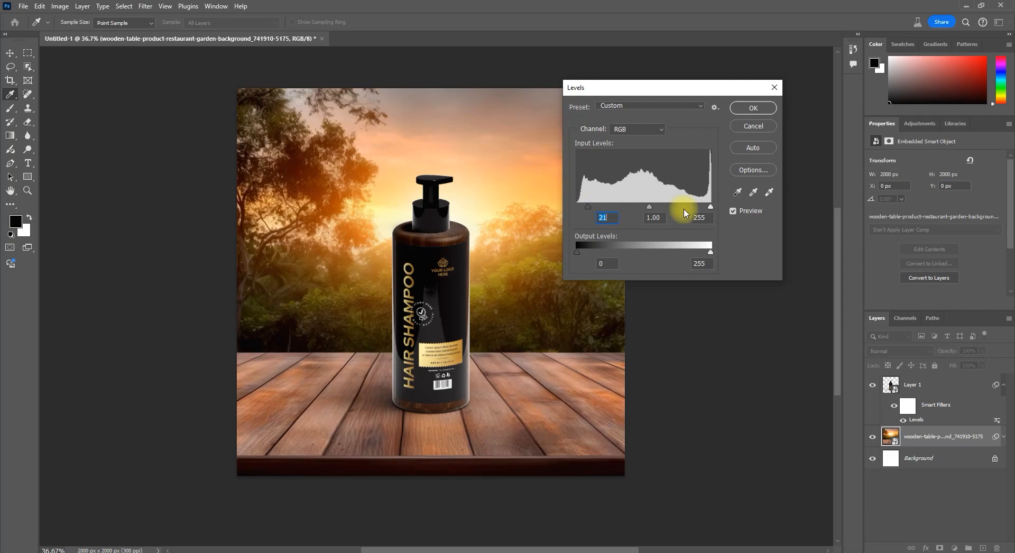
left_click_drag(705, 209, 693, 212)
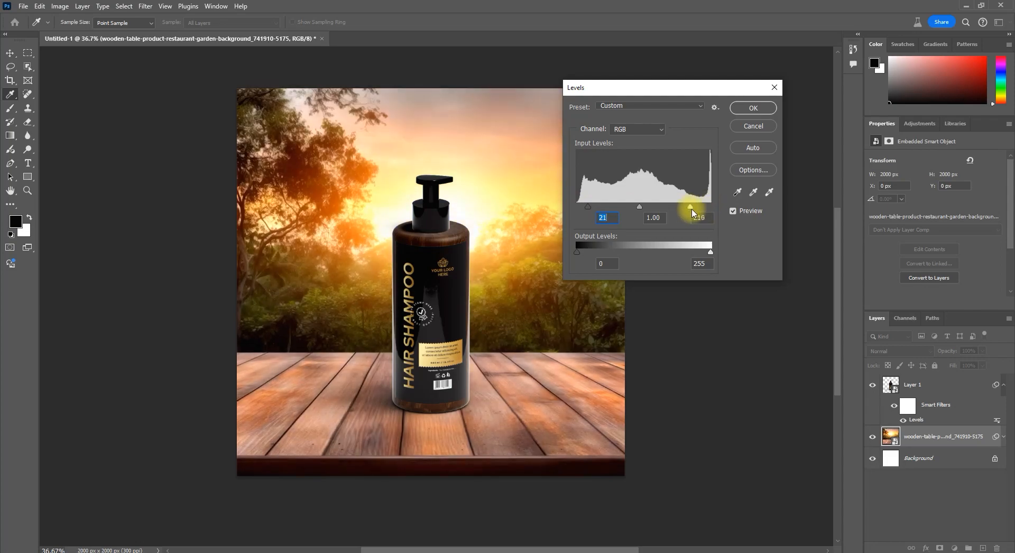
left_click(754, 108)
Try shifting the bottle about 22 px to the right, and undo the stray move of the background image.
key("v")
left_click_drag(430, 335, 434, 335)
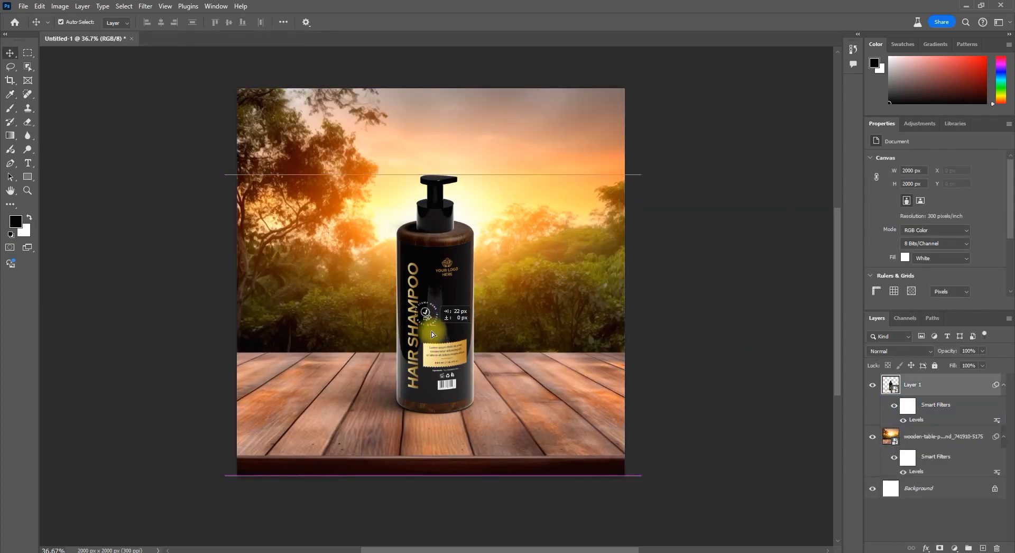
left_click(546, 293)
mouse_move(546, 293)
left_mouse_down()
mouse_move(547, 344)
mouse_move(547, 281)
left_mouse_up()
key("ctrl+z")
left_click(695, 334)
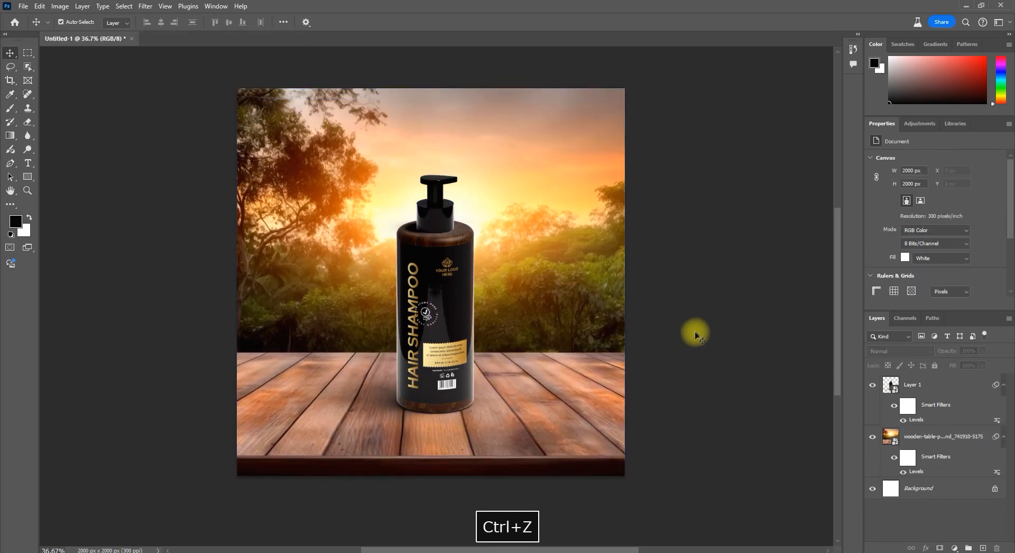
Scale the bottle layer to about 157% and reposition the bottle so it stands centred on the wooden table.
left_click_drag(449, 318, 445, 319)
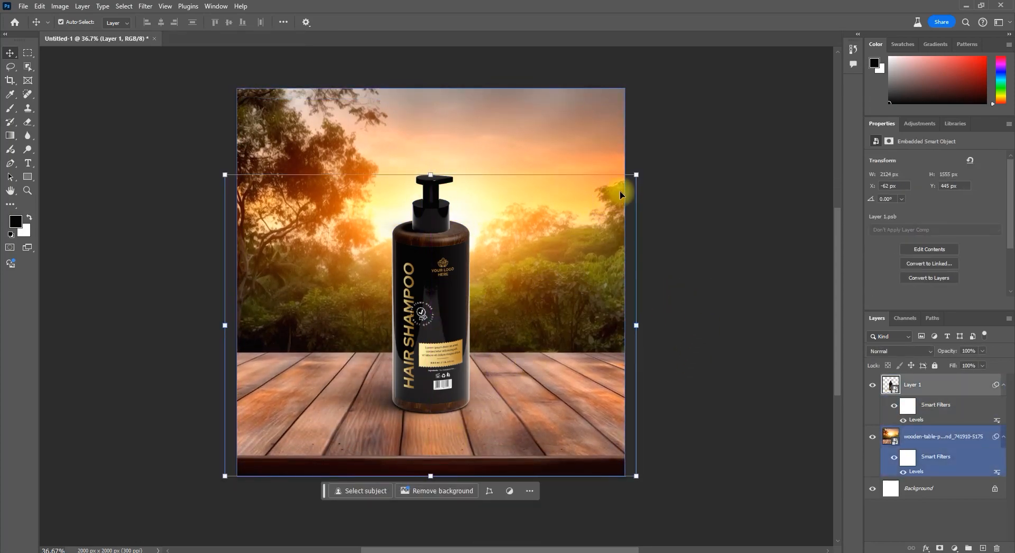
left_click_drag(637, 175, 684, 109)
key("Return")
left_click_drag(465, 333, 437, 347)
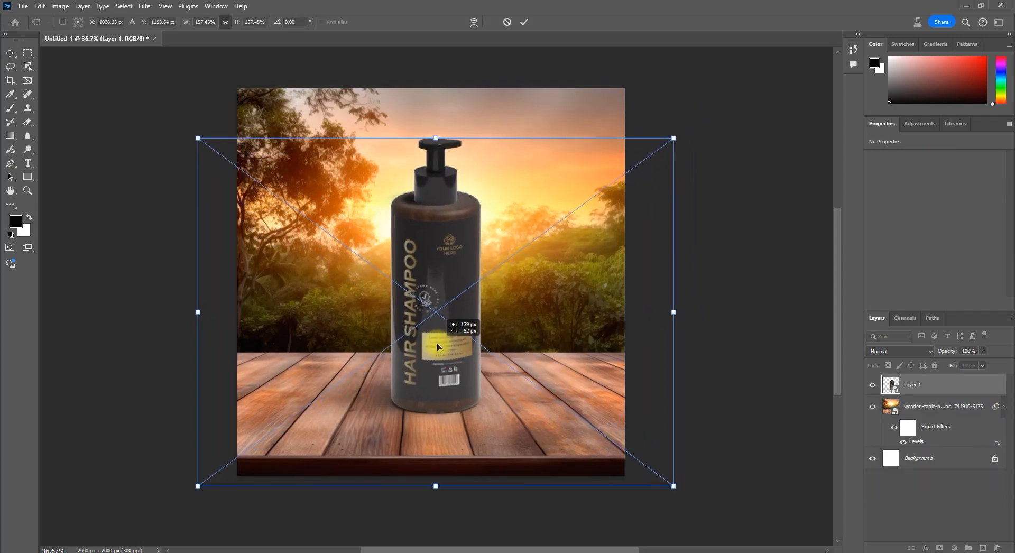
left_click(760, 380)
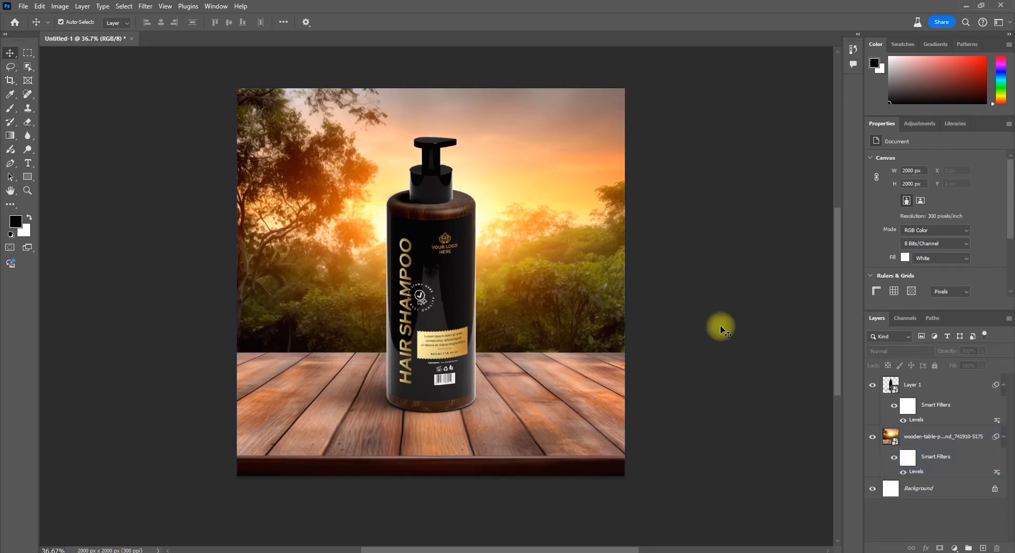
left_click(589, 301)
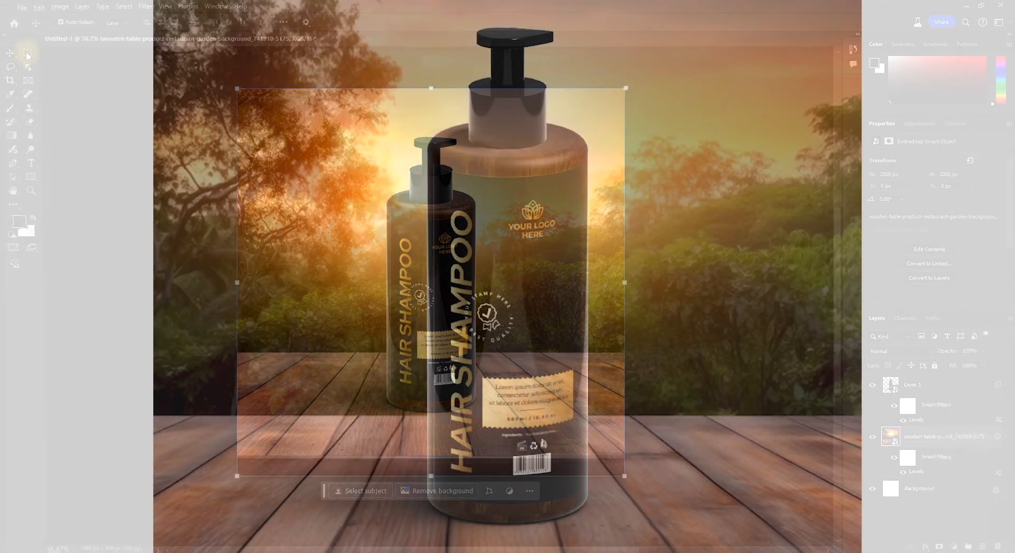